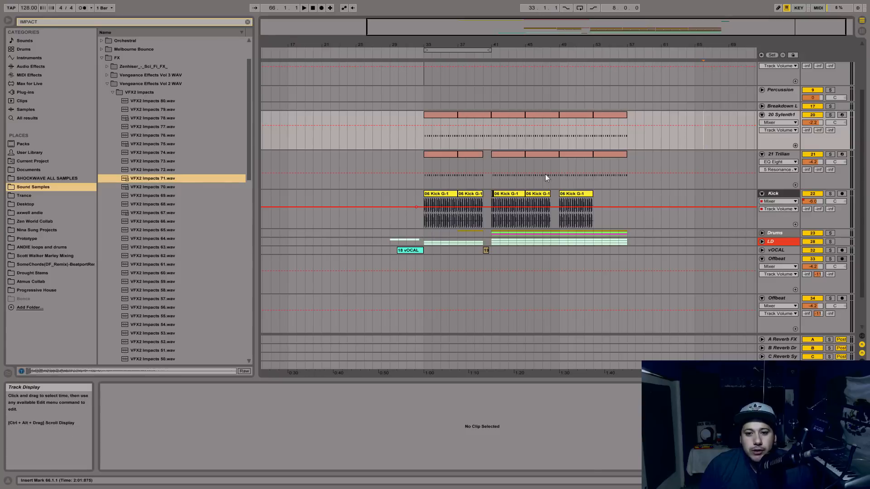
Play back the drop from bar 41 and look over its clips and tracks.
left_click_drag(585, 30, 639, 30)
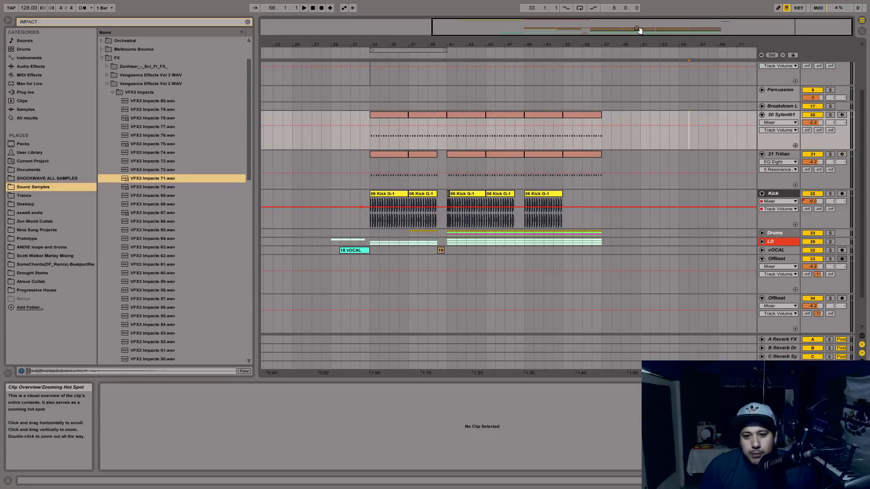
left_click(448, 187)
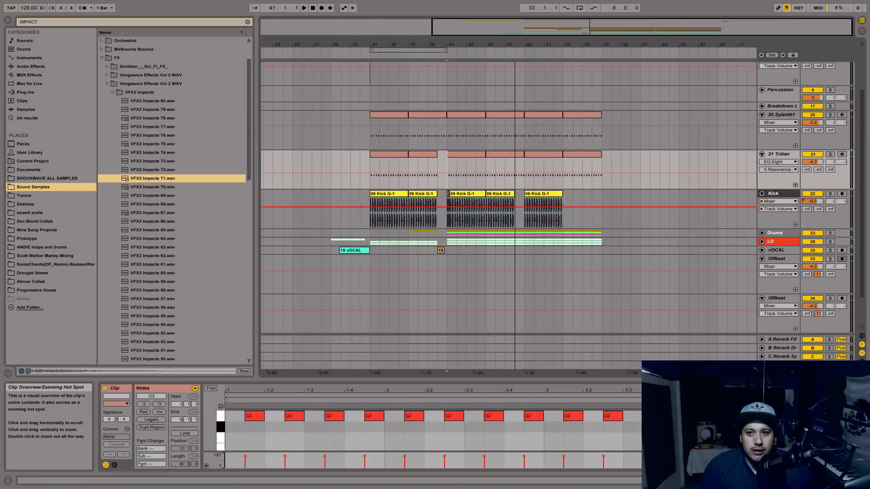
scroll(583, 134, "up", 3)
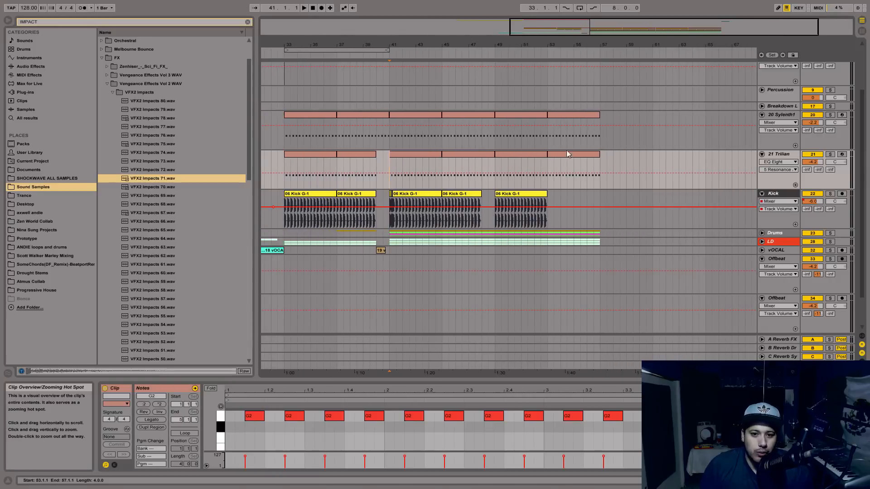
scroll(583, 131, "up", 2)
left_click_drag(710, 23, 710, 19)
scroll(652, 70, "up", 1)
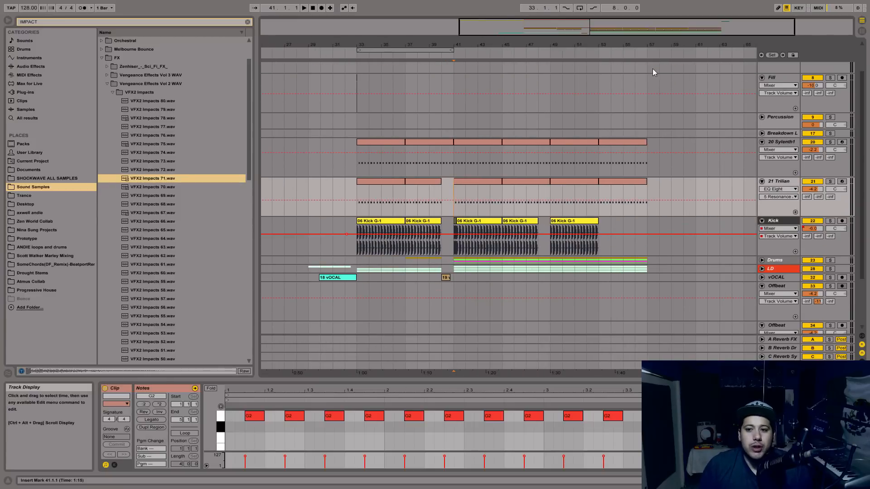
scroll(681, 118, "up", 2)
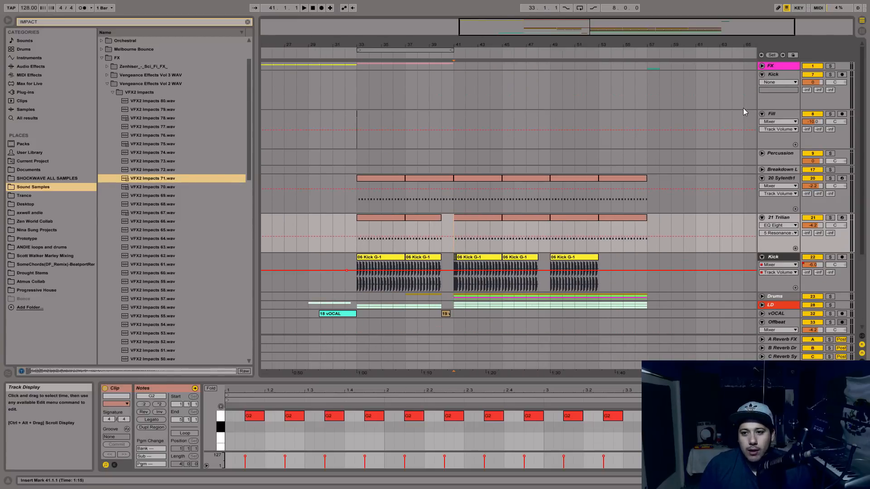
Fold the Kick track above the Fill track and select the Fill track.
left_click(763, 74)
left_click_drag(598, 41, 560, 36)
left_click(805, 104)
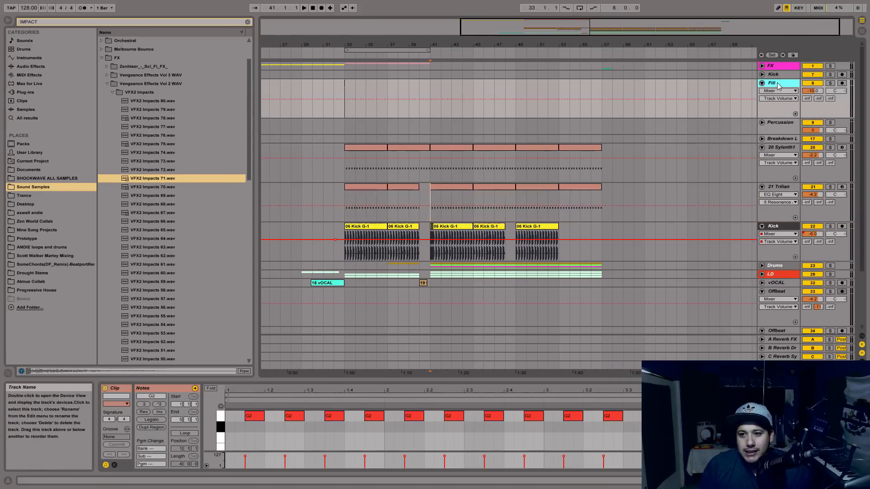
Look through the Kick, Trilian and Sylenth1 tracks across the drop section.
left_click_drag(598, 23, 567, 22)
scroll(636, 180, "down", 3)
left_click(785, 222)
scroll(786, 217, "up", 2)
left_click(785, 162)
left_click(785, 122)
left_click_drag(524, 48, 537, 41)
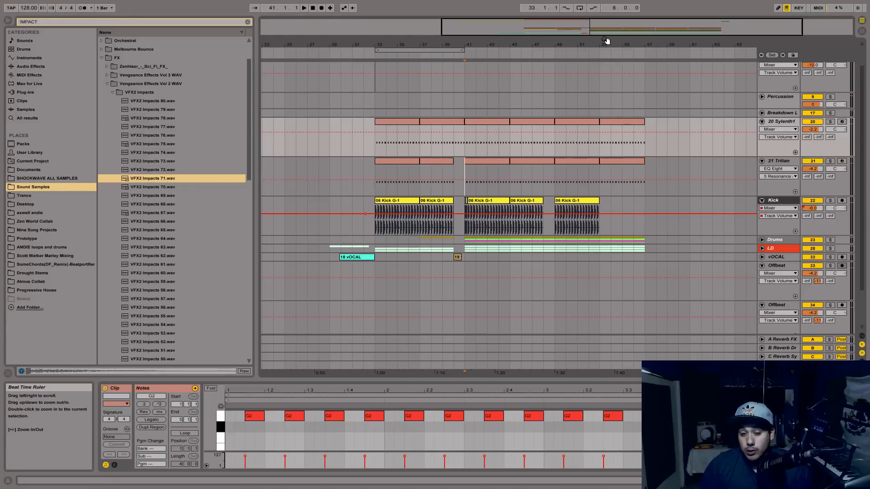
Unfold the Drums group, examine its clap, ride, hat and shaker tracks, and fold the group again.
left_click(780, 241)
left_click(762, 240)
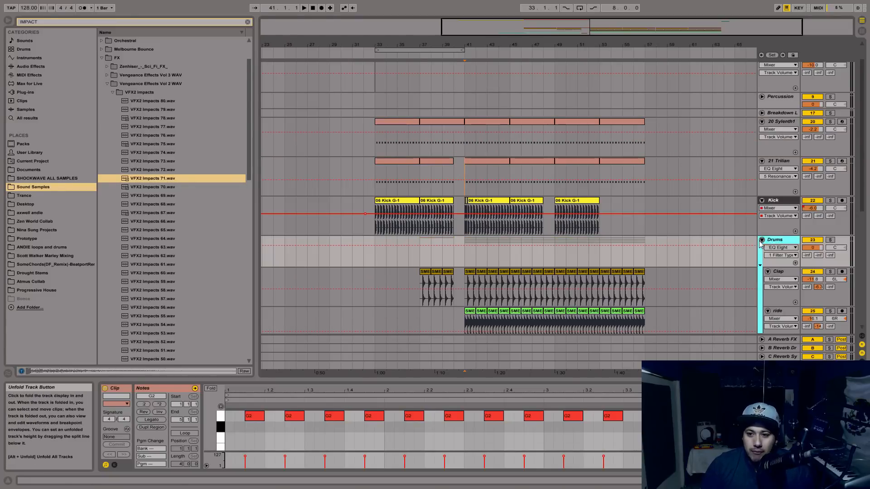
scroll(684, 216, "down", 5)
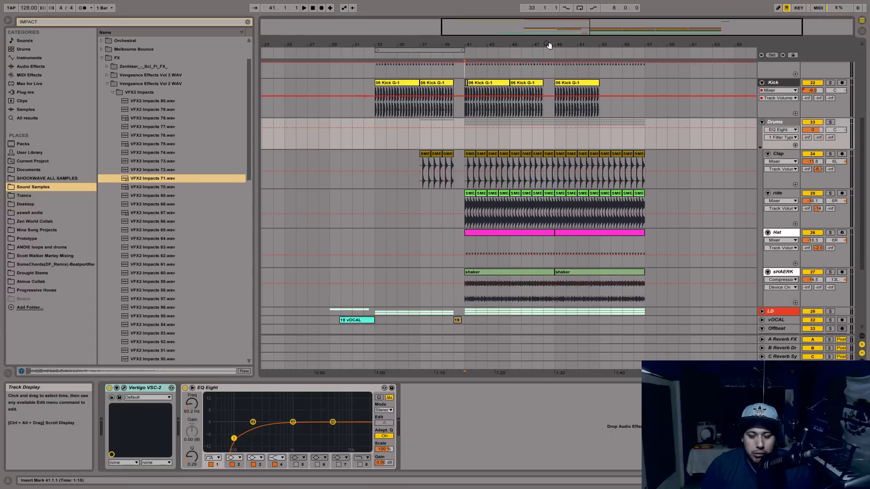
left_click(778, 123)
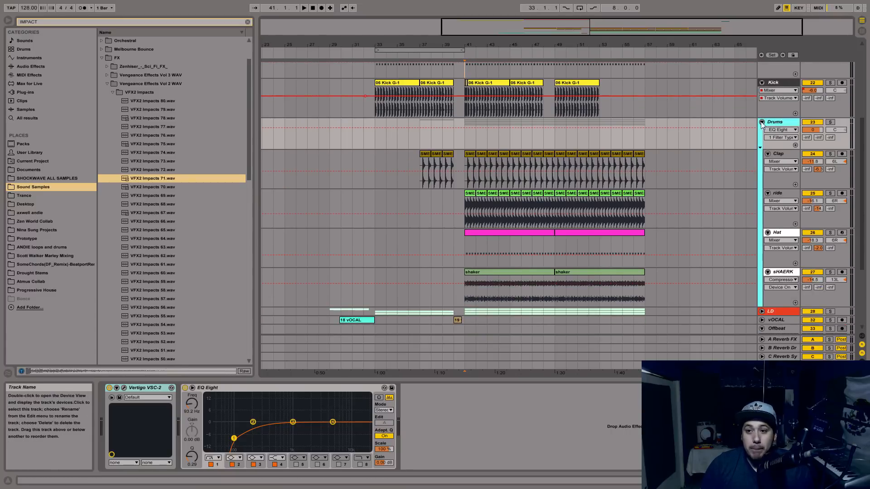
left_click(787, 155)
left_click(788, 194)
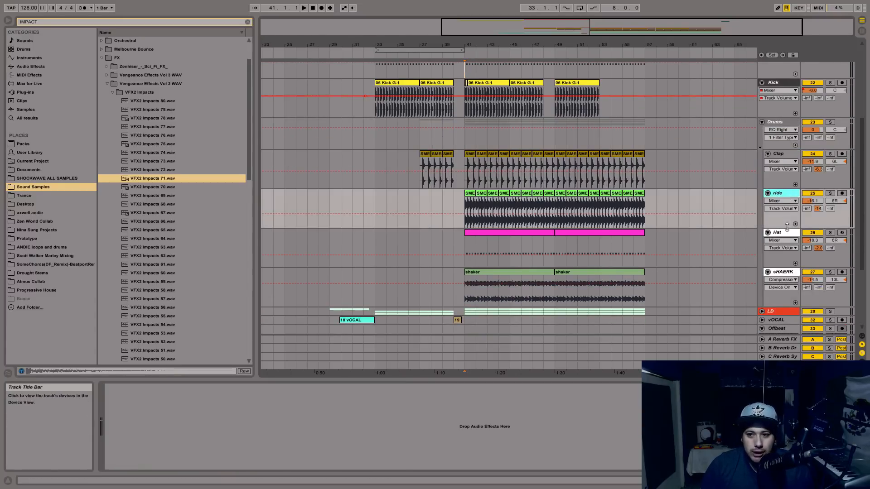
left_click(762, 122)
left_click(771, 123)
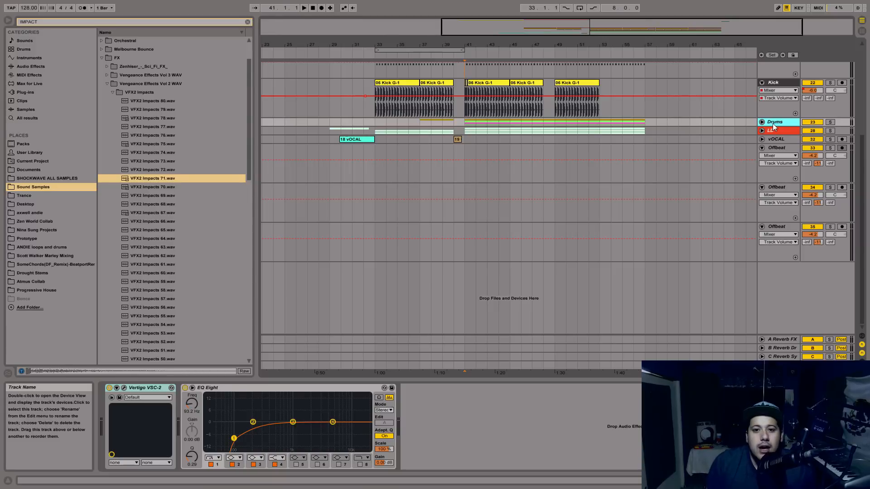
Examine the LD group's effect chain and the lead tracks inside it, and fold the group again.
left_click(768, 131)
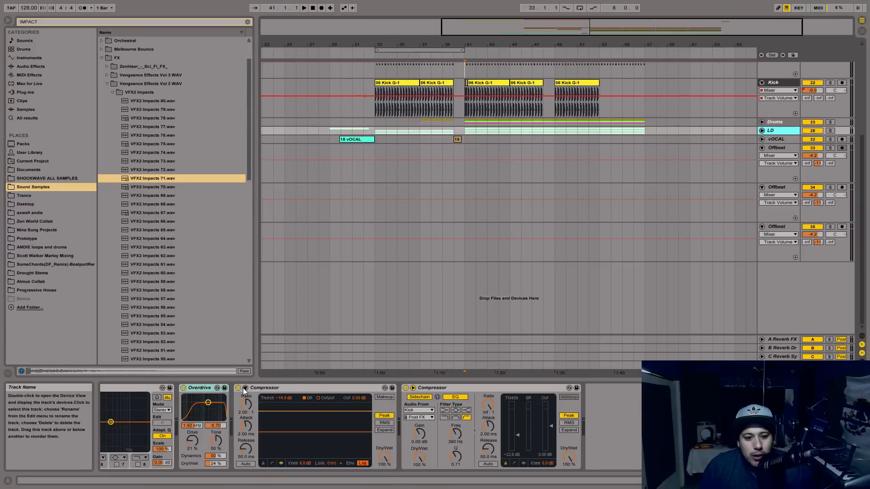
left_click(793, 481)
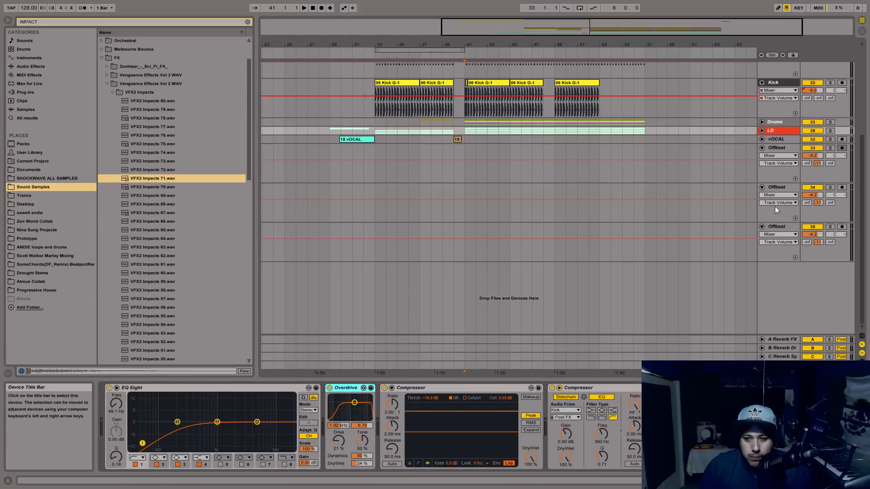
left_click(768, 132)
left_click(762, 130)
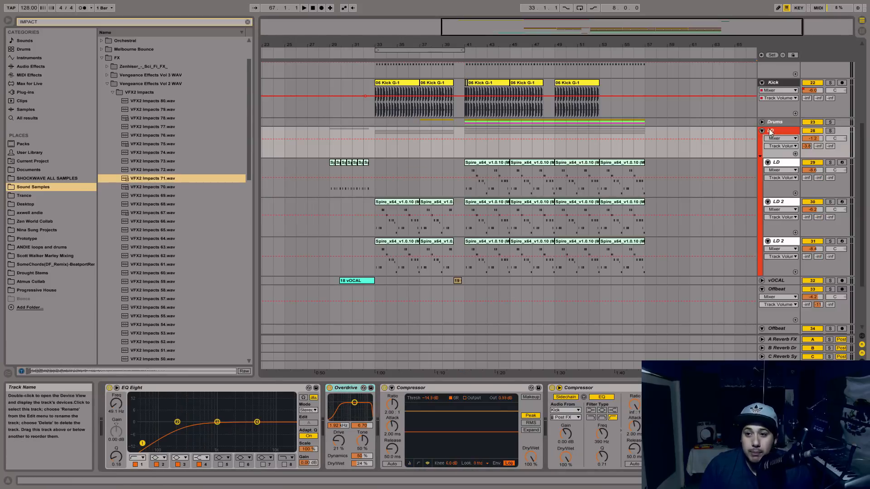
left_click(762, 131)
Review the Fill and Percussion tracks near the start of the track list.
scroll(715, 132, "up", 2)
mouse_move(534, 33)
left_mouse_down()
mouse_move(547, 52)
mouse_move(547, 27)
left_mouse_up()
scroll(563, 185, "up", 4)
left_click_drag(661, 28, 661, 43)
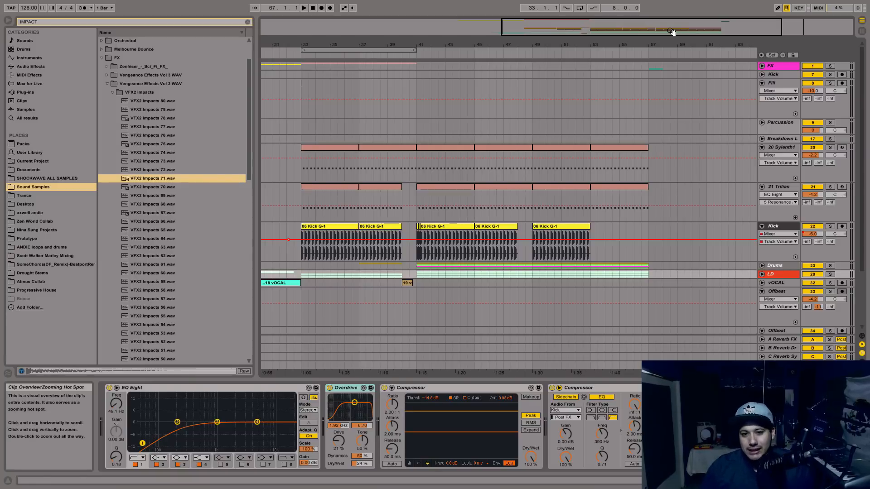
left_click(782, 109)
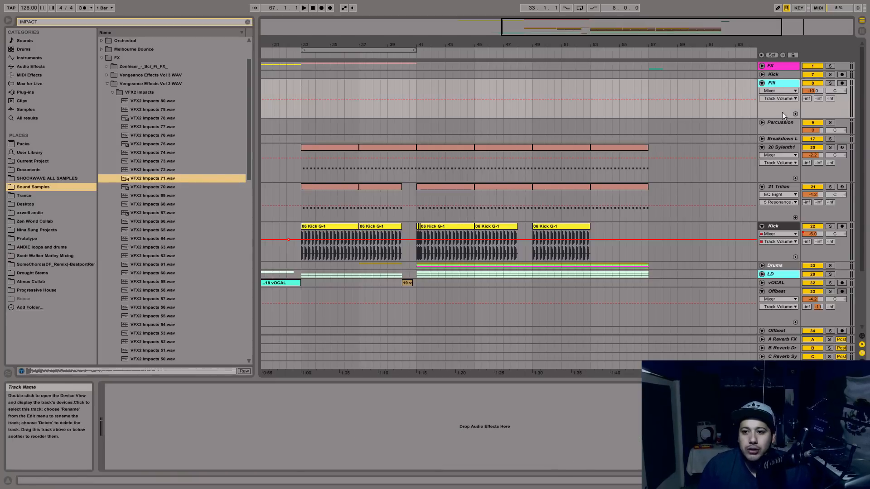
left_click(783, 129, "shift")
left_click(784, 154)
left_click(789, 150)
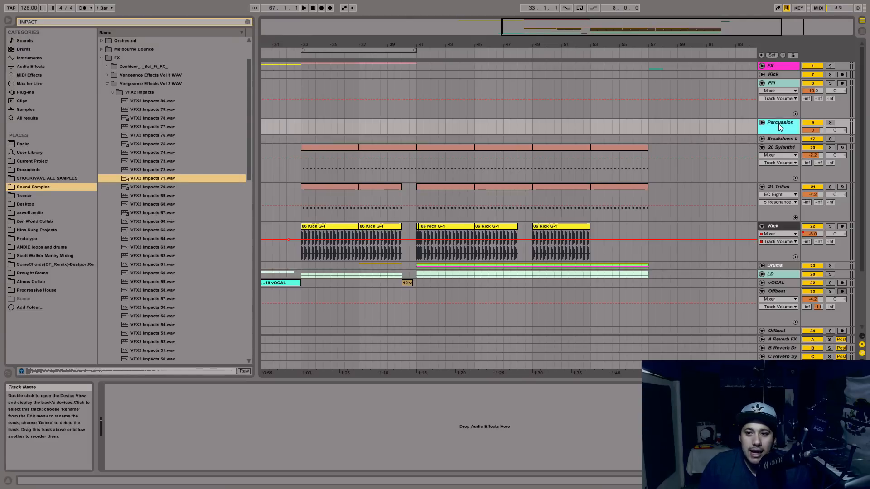
left_click(780, 82)
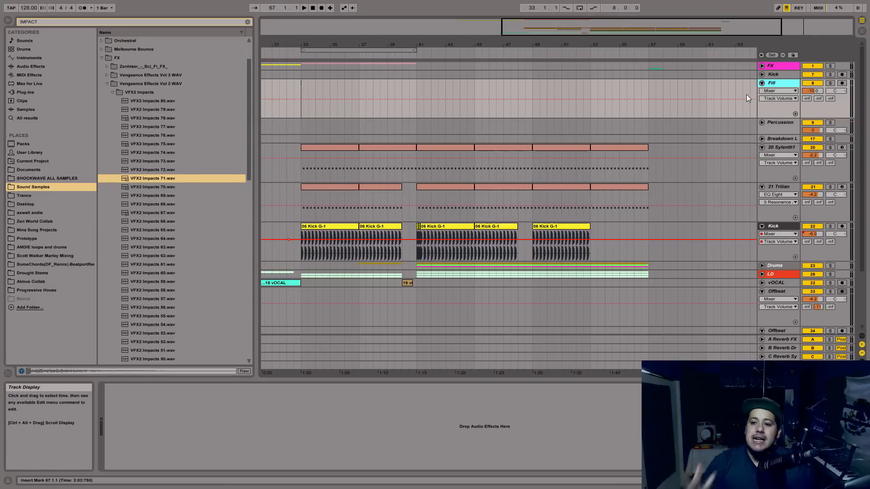
Review the lower Kick, Trilian and Sylenth1 tracks, including the Sylenth1 device chain with its EQ Eight.
left_click(774, 235)
left_click(780, 231)
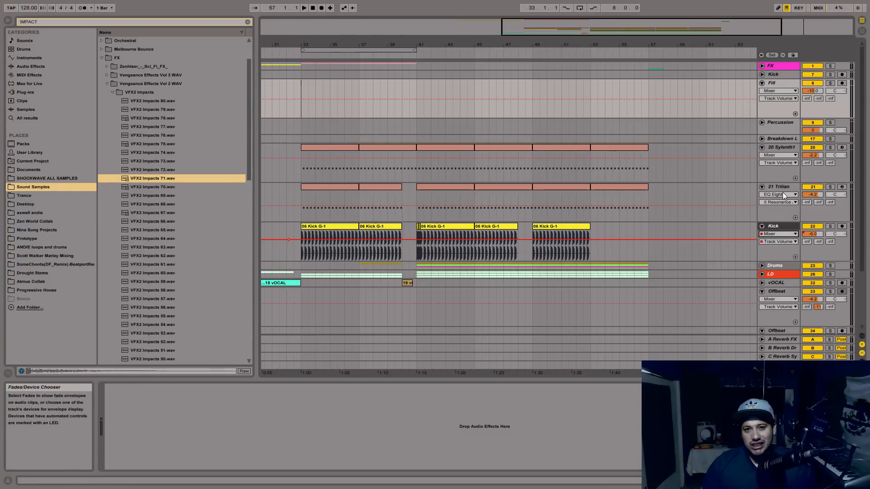
left_click(782, 193)
left_click(782, 141)
left_click(787, 146)
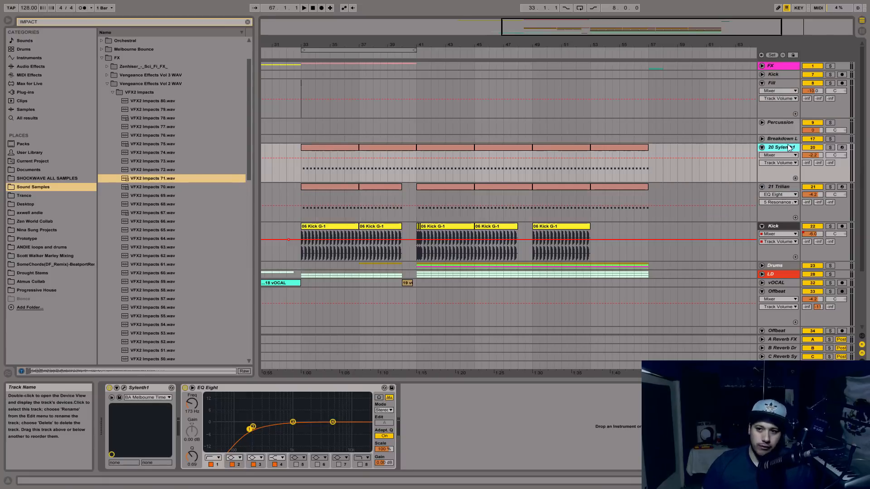
left_click_drag(660, 23, 675, 23)
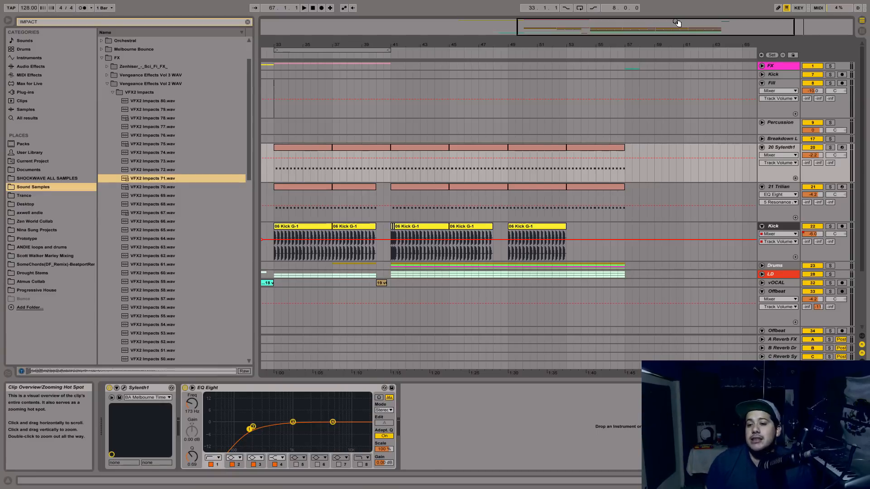
Inspect the Trilian track's devices and briefly open the LD group to view its contents.
left_click(789, 170)
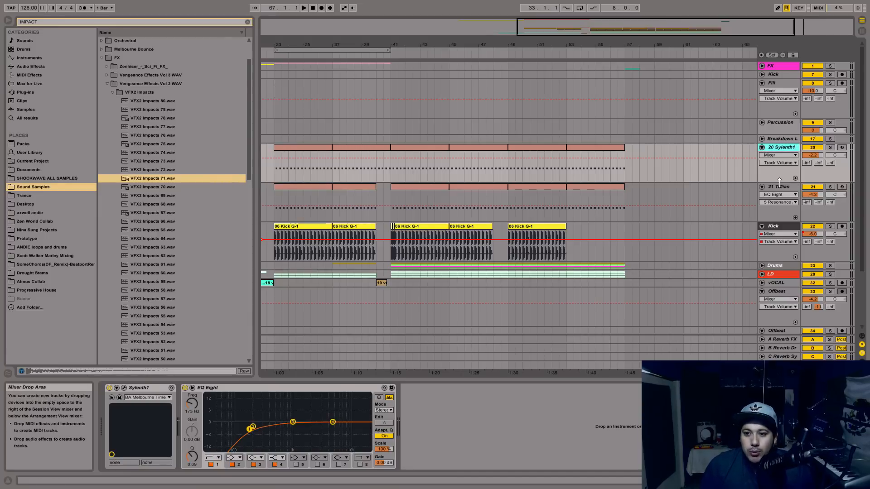
left_click(781, 186)
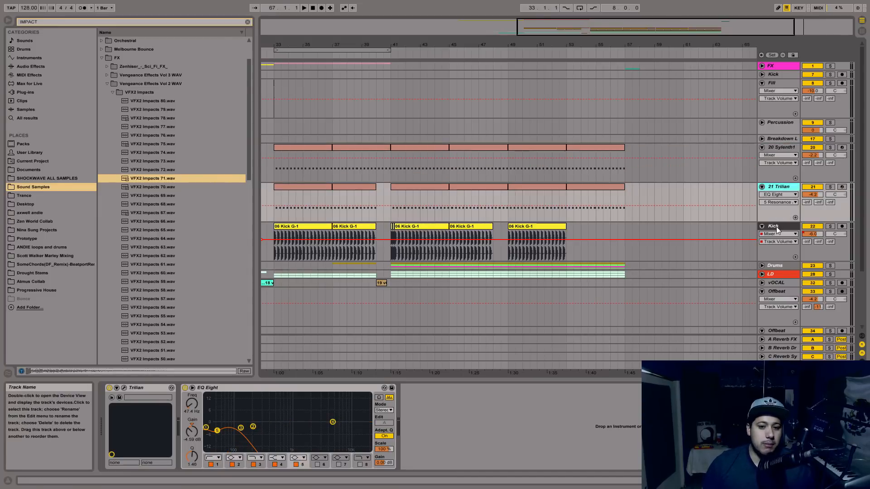
left_click(773, 274)
left_click(762, 275)
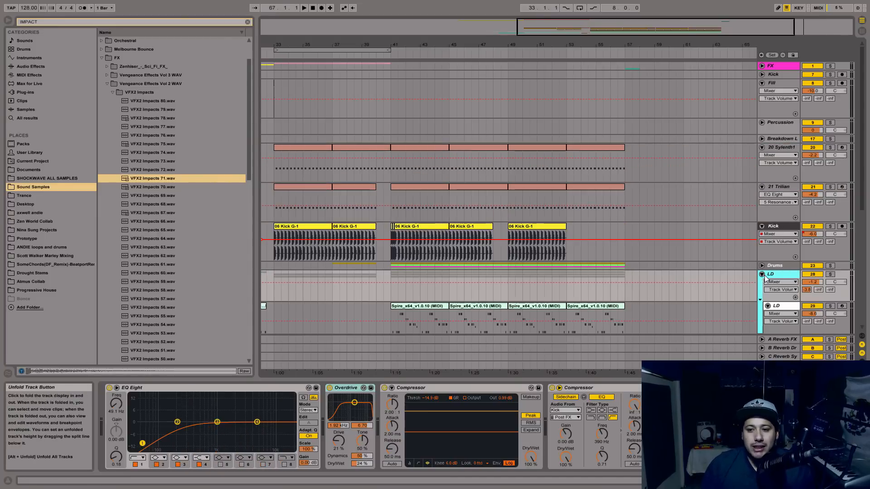
left_click(762, 275)
Unfold the LD group, check its lead tracks, and show the input/output routing section of the tracks.
scroll(773, 273, "down", 3)
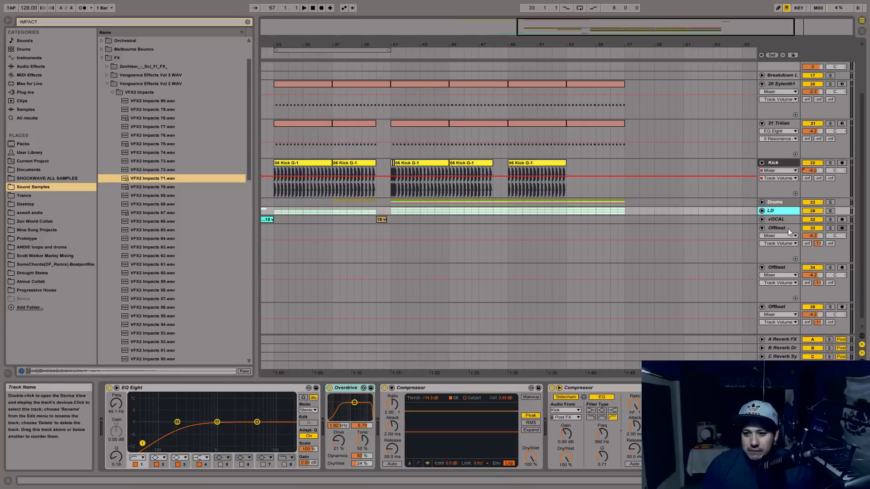
left_click(762, 211)
scroll(775, 218, "down", 3)
left_click(787, 194)
left_click(782, 222)
left_click(779, 262)
left_click(862, 336)
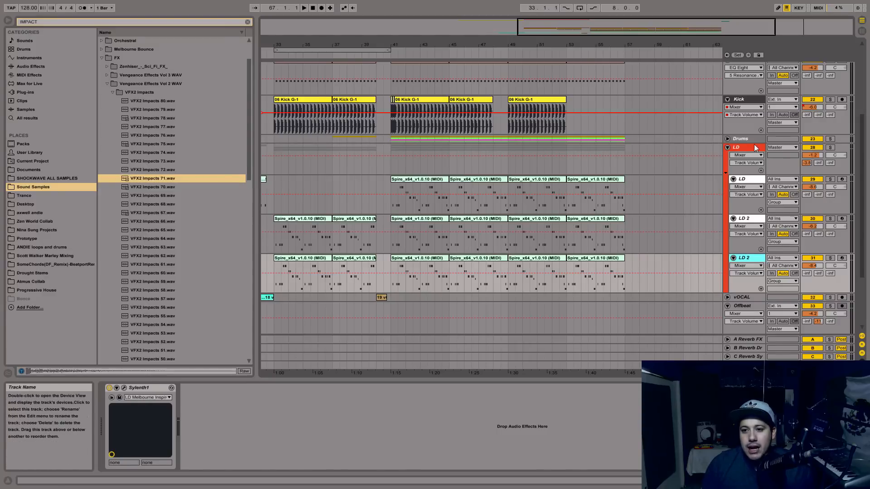
Examine the LD group's routing to Master, its Speaker On control and its shared effect chain.
left_click(749, 148)
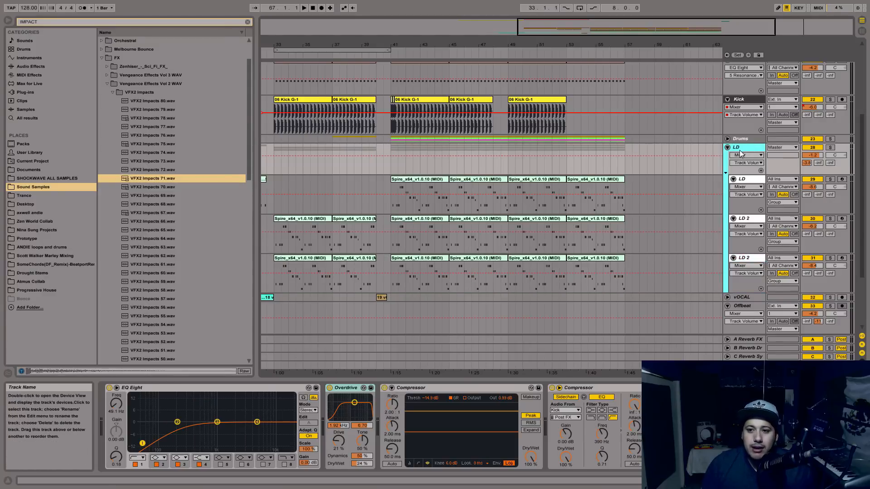
left_click(814, 148)
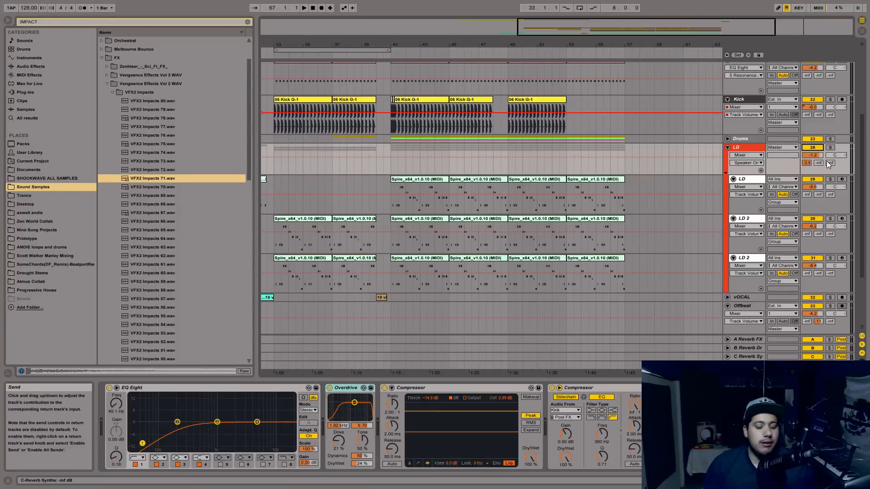
left_click(743, 148)
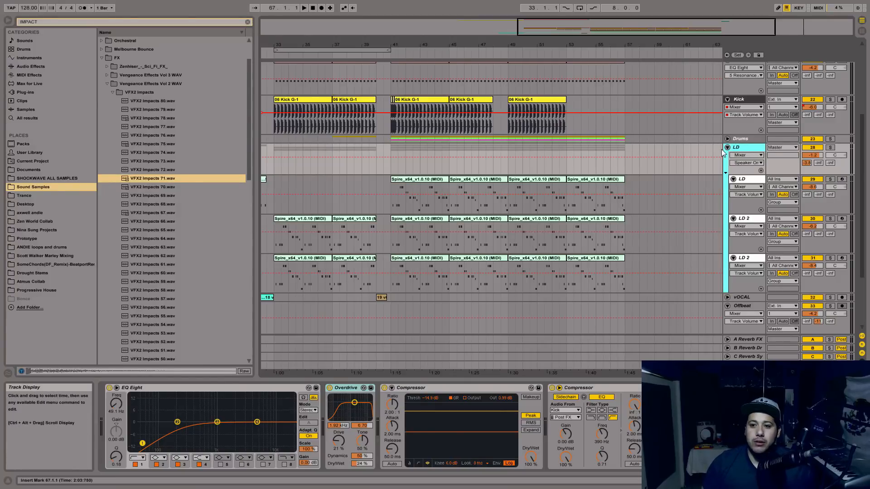
left_click(727, 149)
left_click(727, 149)
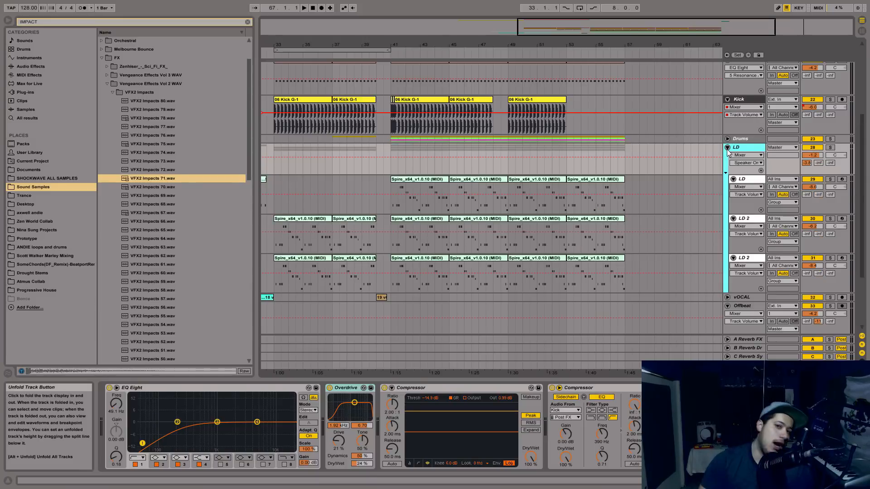
Set the insert marker at bar 57, where the drop's clips end, and unfold the FX group.
scroll(685, 148, "up", 1)
left_click_drag(654, 42, 674, 42)
scroll(635, 167, "up", 3)
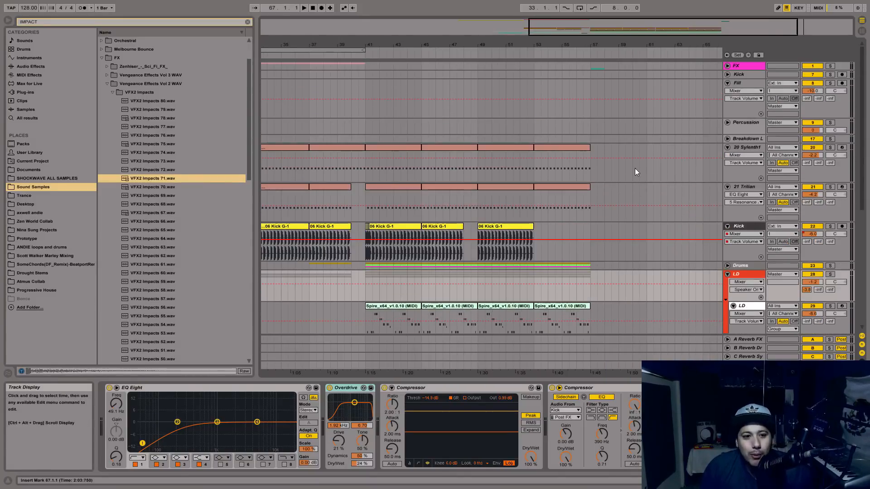
left_click(591, 120)
left_click(727, 66)
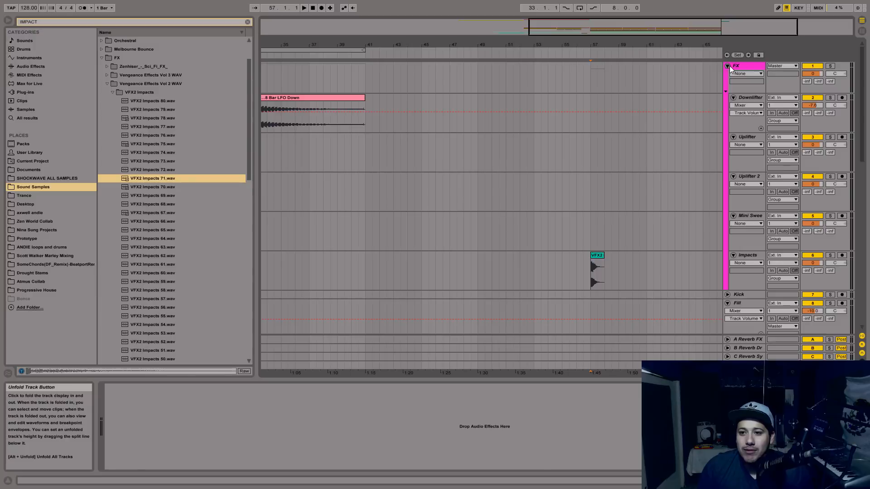
Place the insert marker on the Impacts track at bar 57, at the start of the impact clip.
scroll(689, 175, "down", 4)
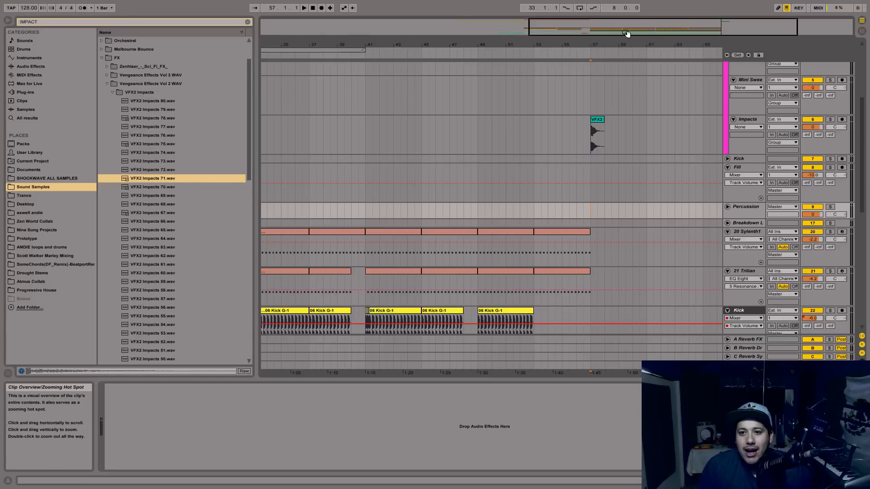
left_click_drag(624, 28, 607, 221)
scroll(605, 220, "up", 1)
left_click(503, 148)
scroll(543, 222, "up", 11)
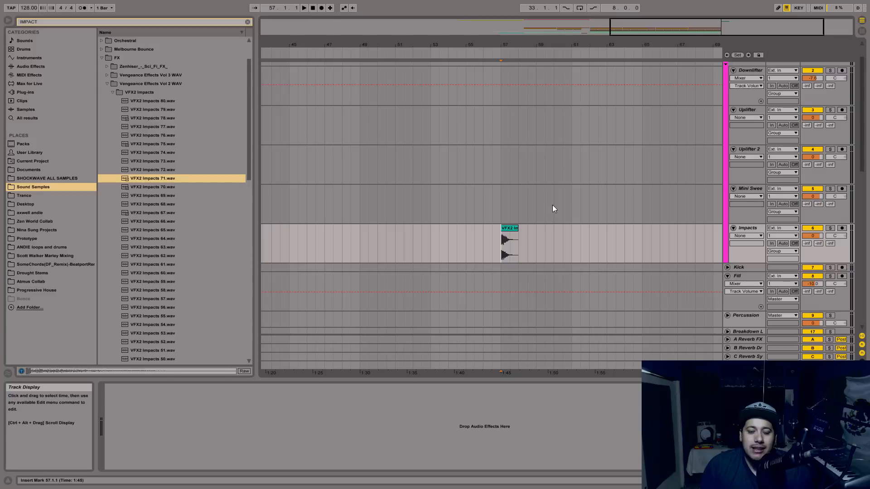
Play back the impact at bar 57 and lower the Impacts track's volume.
key("space")
left_click(812, 235)
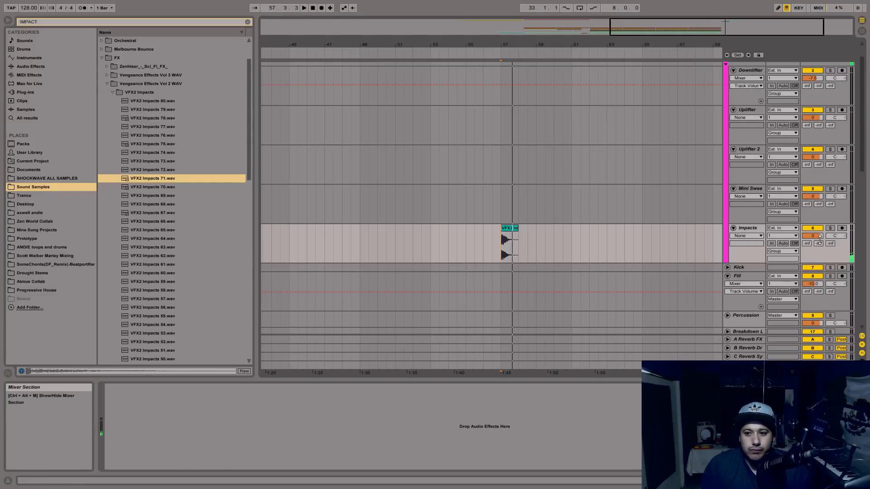
left_click_drag(813, 236, 818, 238)
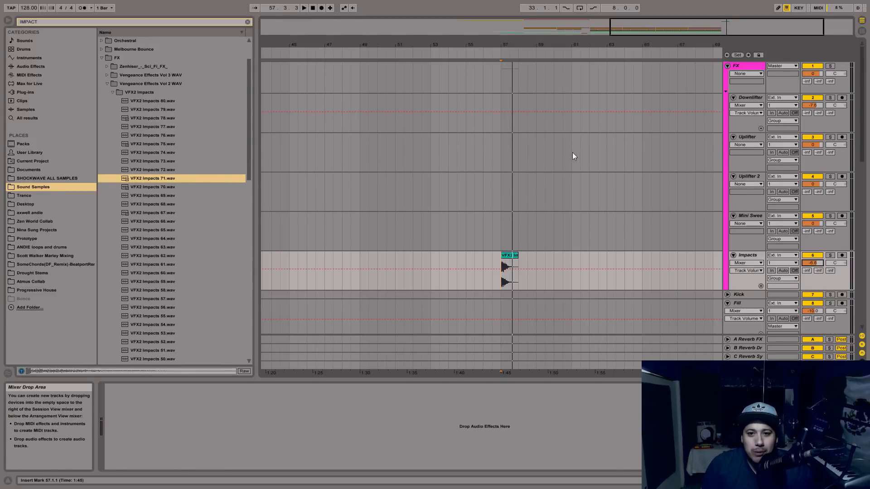
Review the FX group's earlier clips and select the uplifter clip spanning bars 25 to 33 on the Uplifter track.
scroll(576, 154, "up", 2)
scroll(584, 139, "down", 3)
left_click_drag(623, 44, 623, 26)
scroll(449, 140, "up", 3)
left_click(263, 136)
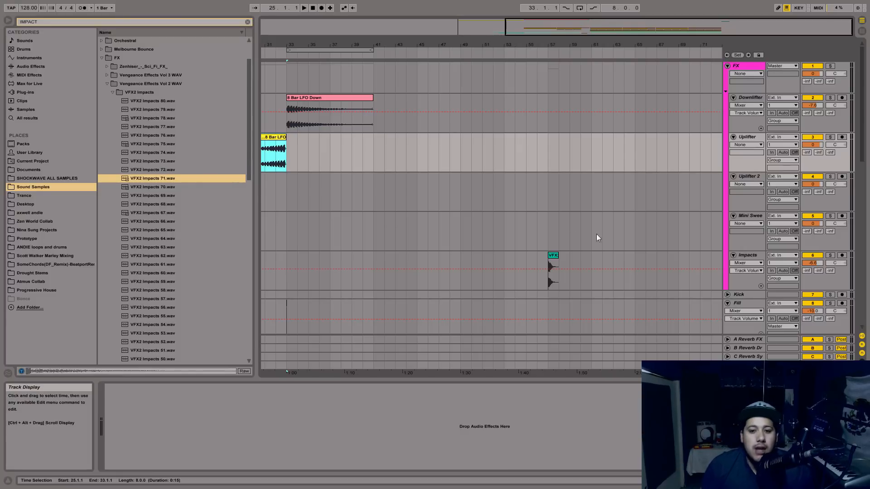
Fold the FX and LD groups and go to the empty Offbeat tracks at the end of the arrangement.
left_click_drag(705, 32, 689, 38)
left_click(728, 66)
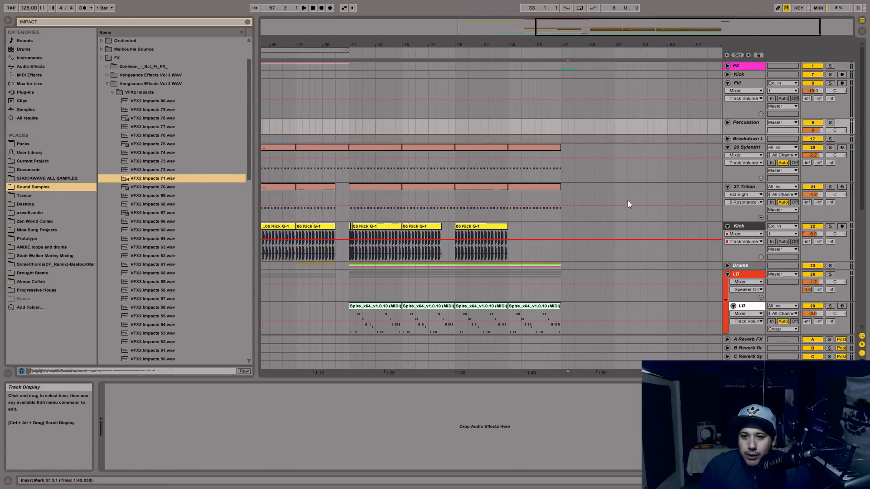
left_click(566, 169)
scroll(566, 169, "down", 3)
scroll(752, 120, "down", 3)
scroll(738, 90, "up", 1)
left_click(736, 98)
Insert a MIDI track after the last Offbeat track, unfold it and rename it BREAK LD.
left_click(746, 195)
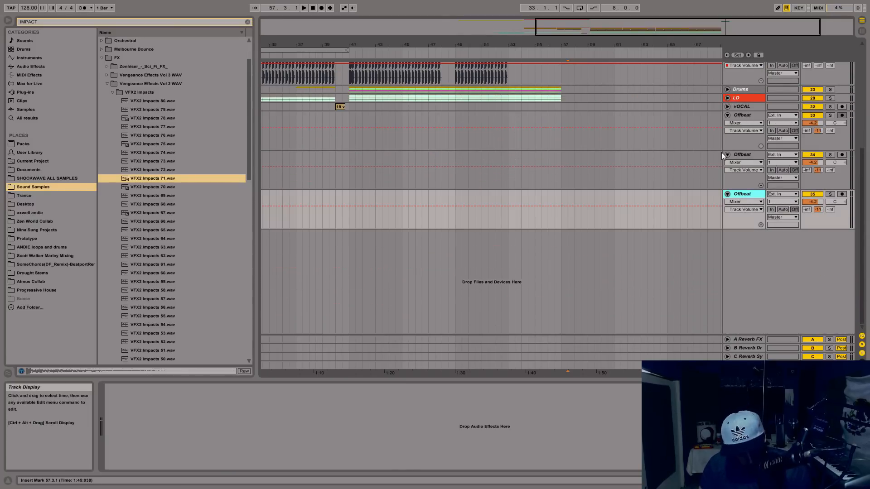
key("ctrl+shift+t")
type("s")
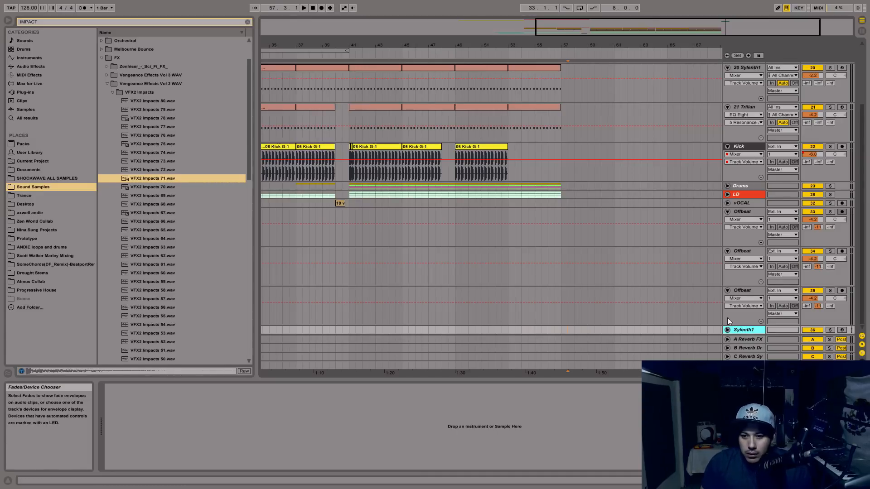
left_click(728, 330)
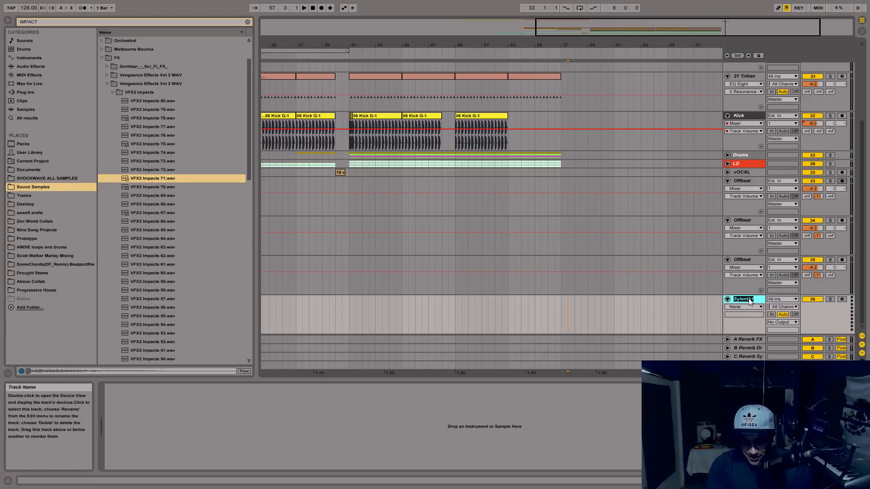
type("LD")
key("Left")
key("Left")
type("BREAK")
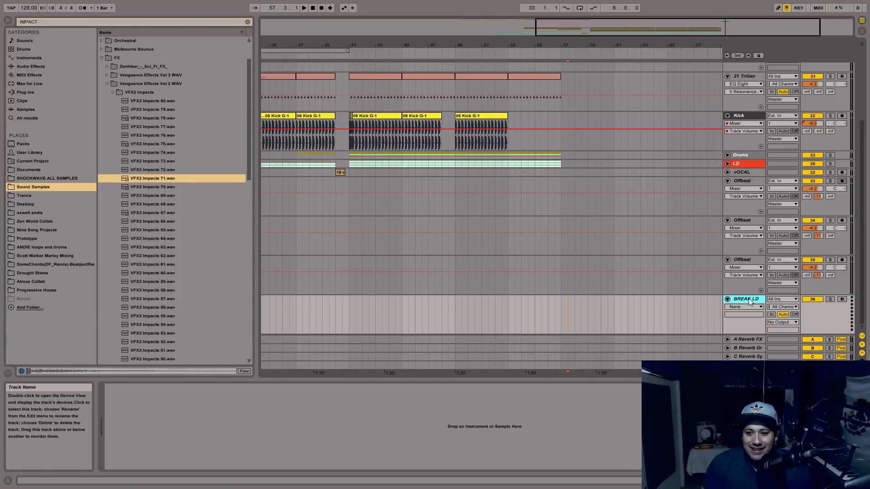
Clear the old browser search and search the plug-ins for sYLENT.
left_click(37, 93)
left_click(248, 22)
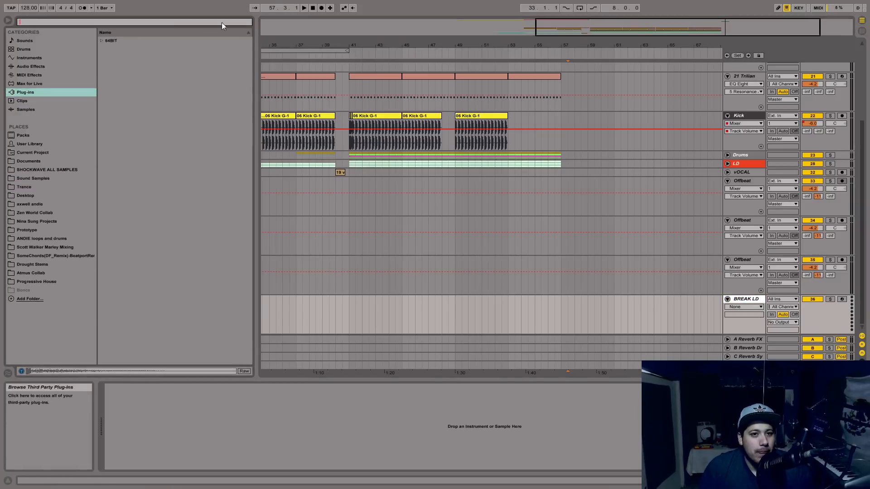
type("s")
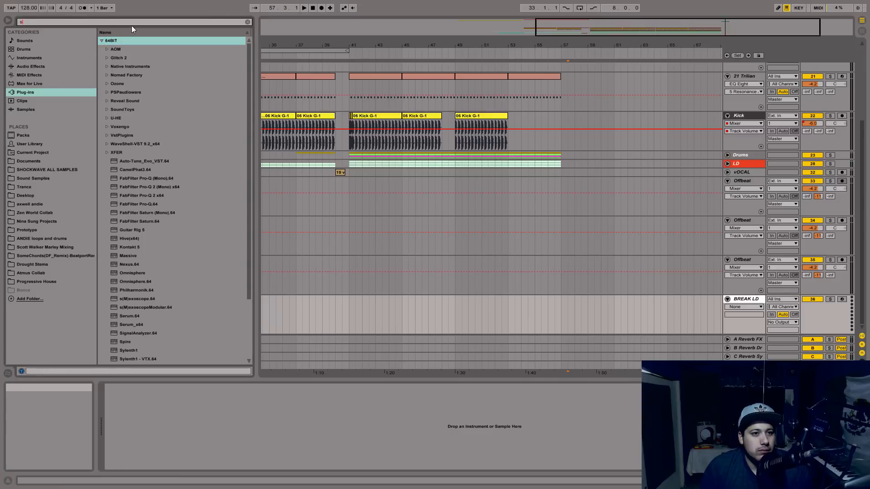
type("YLENT")
Load Sylenth1 onto the BREAK LD track and reposition its window over the arrangement.
left_click(127, 57)
left_click_drag(128, 50, 354, 138)
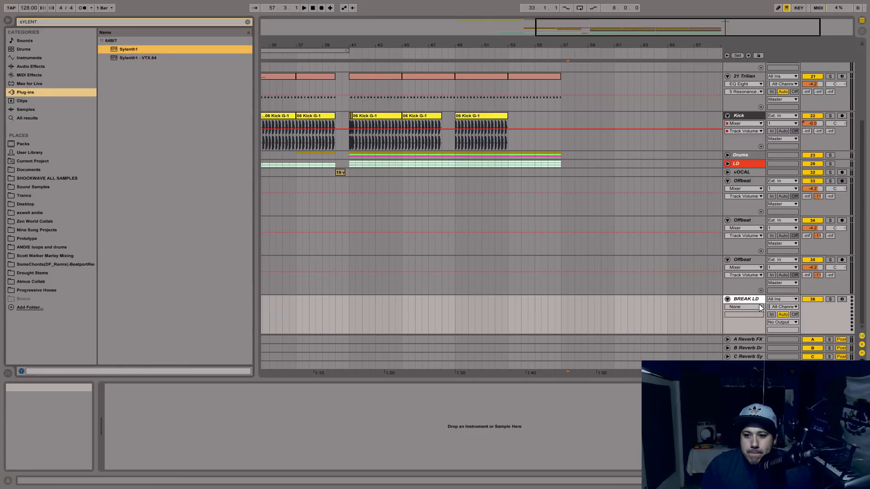
left_click_drag(727, 327, 727, 327)
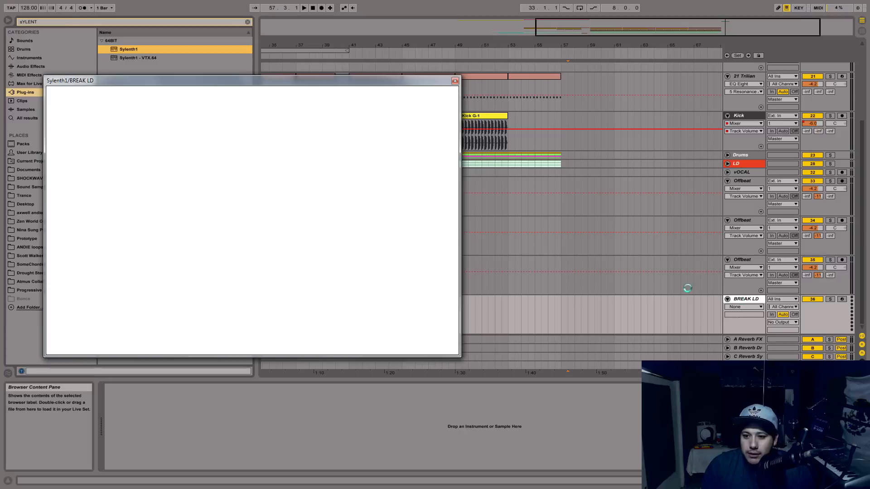
left_click_drag(136, 86, 366, 120)
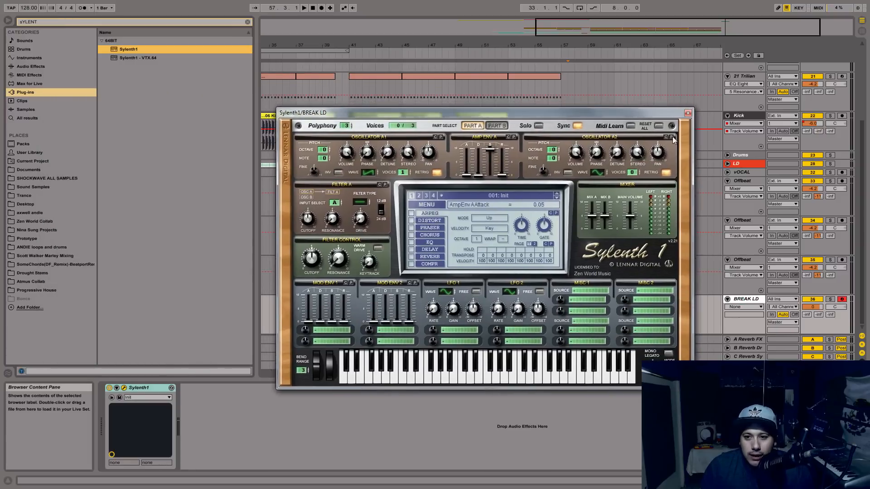
left_click_drag(679, 113, 689, 77)
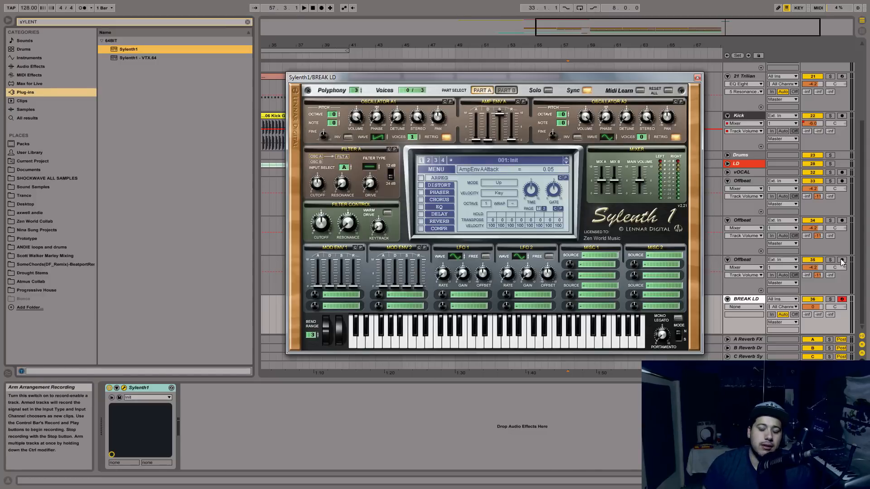
left_click_drag(524, 80, 585, 94)
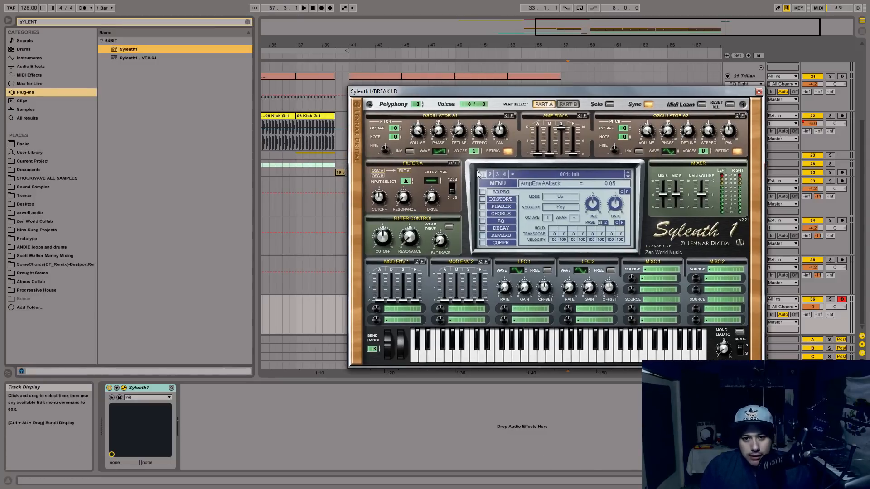
Load a Sylenth1 preset bank from the Zen World folder.
left_click(497, 184)
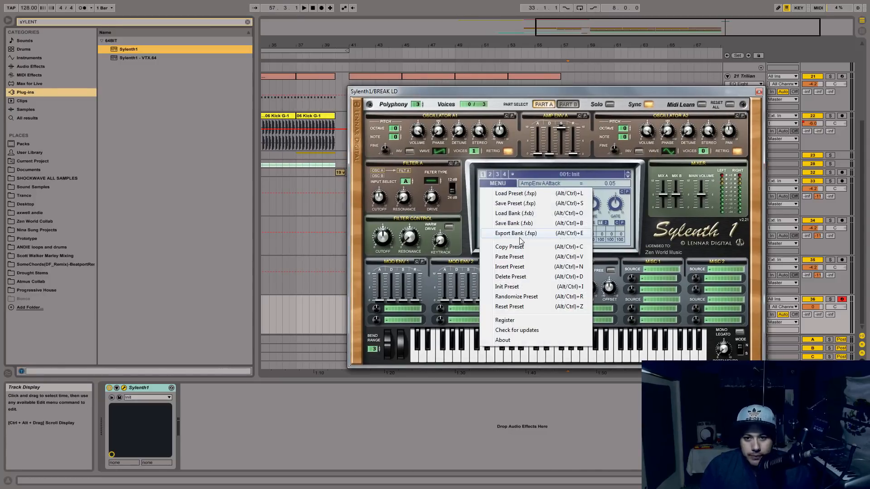
left_click(516, 213)
double_click(75, 168)
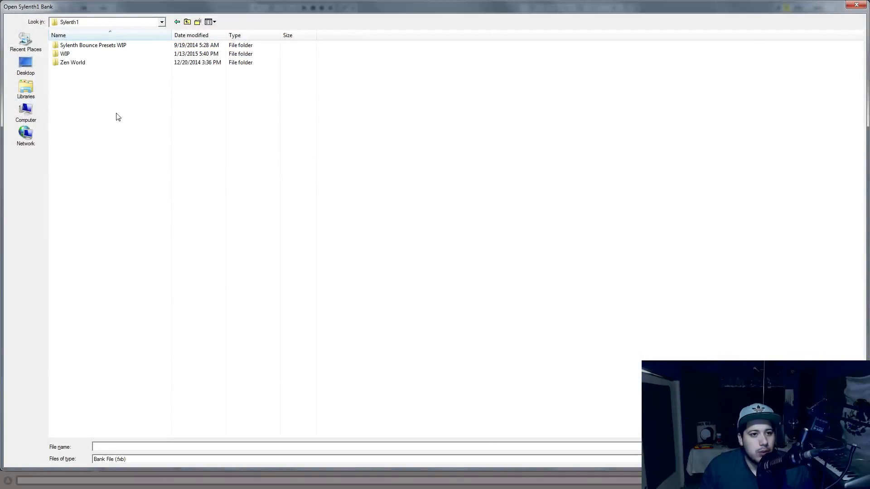
double_click(80, 63)
left_click(113, 70)
double_click(113, 54)
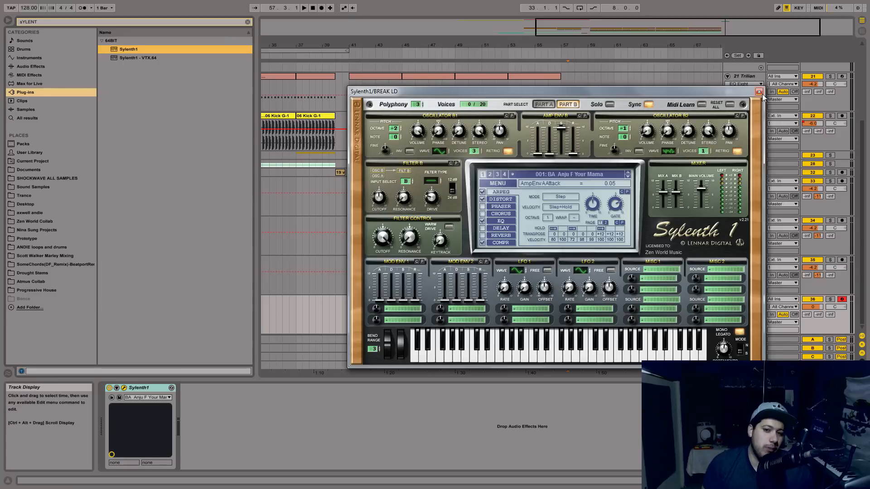
Choose the preset LD Melbourne Australia 5, set the BREAK LD track's volume to -14.7 dB and close the synth window.
key("space")
key("space")
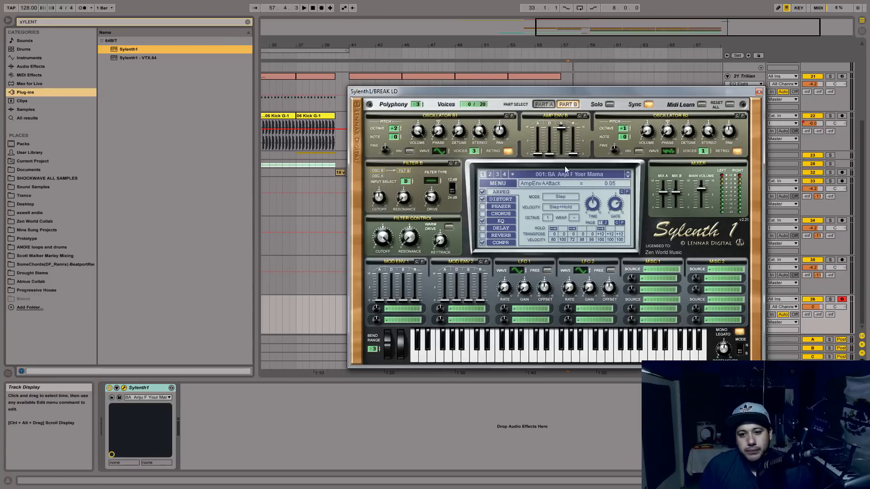
left_click(567, 174)
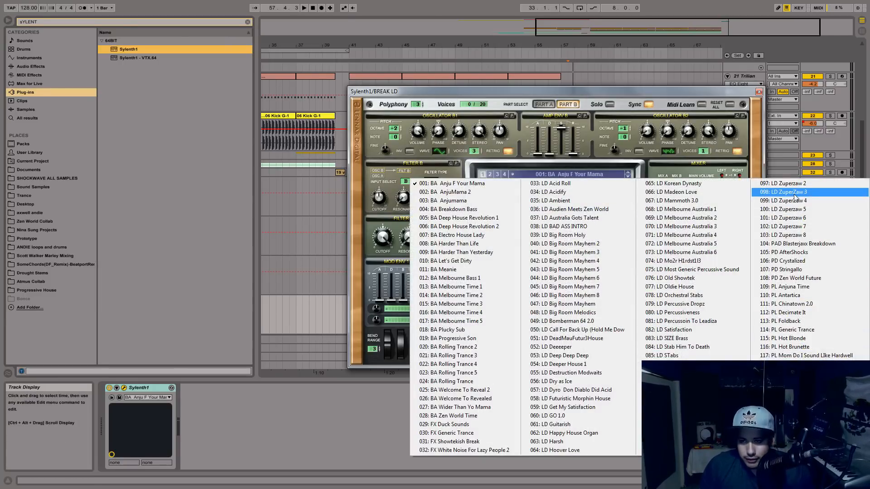
left_click(725, 244)
key("space")
key("space")
left_click_drag(812, 307, 812, 324)
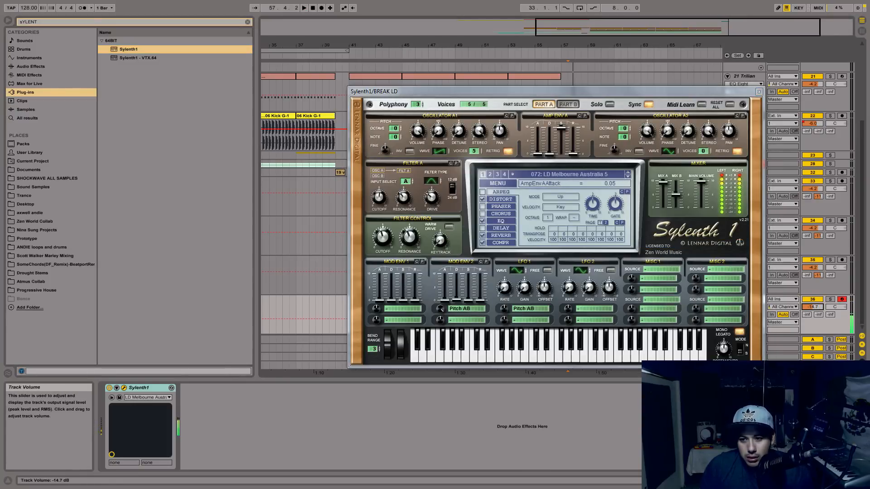
left_click(759, 92)
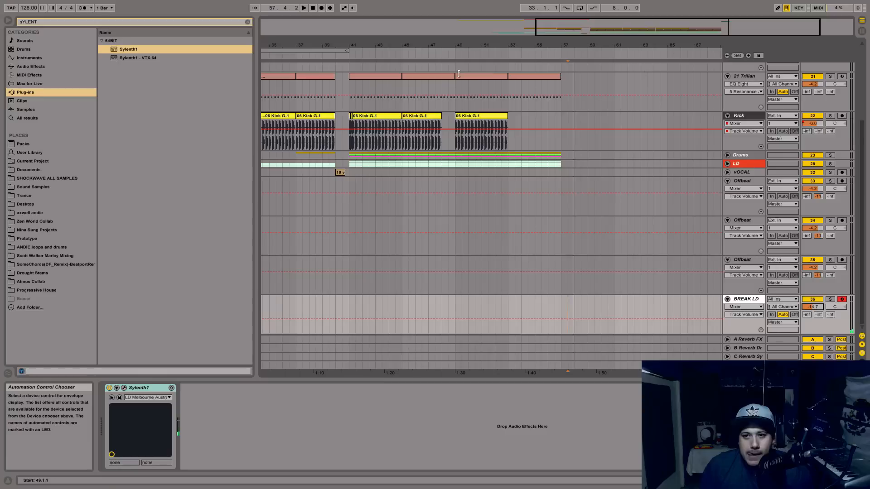
Insert an empty four-bar MIDI clip on the BREAK LD track from bar 57 to bar 61.
left_click_drag(722, 34, 722, 64)
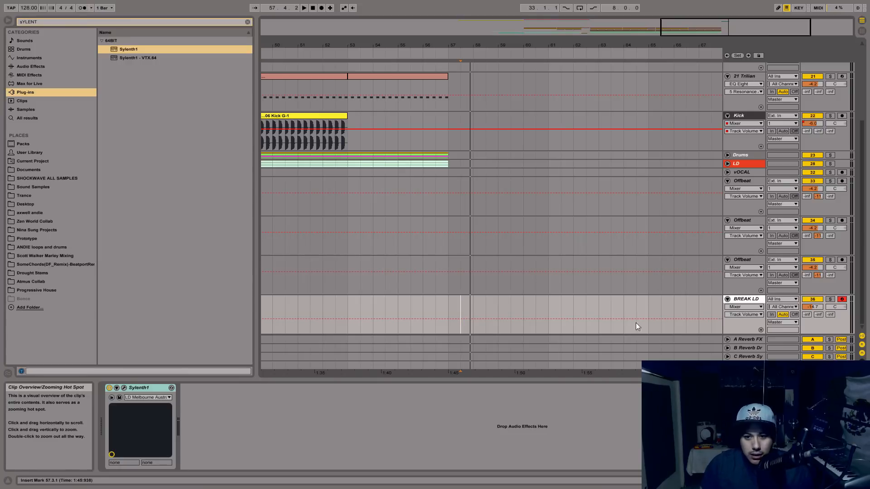
left_click(451, 300)
left_click_drag(451, 300, 478, 306)
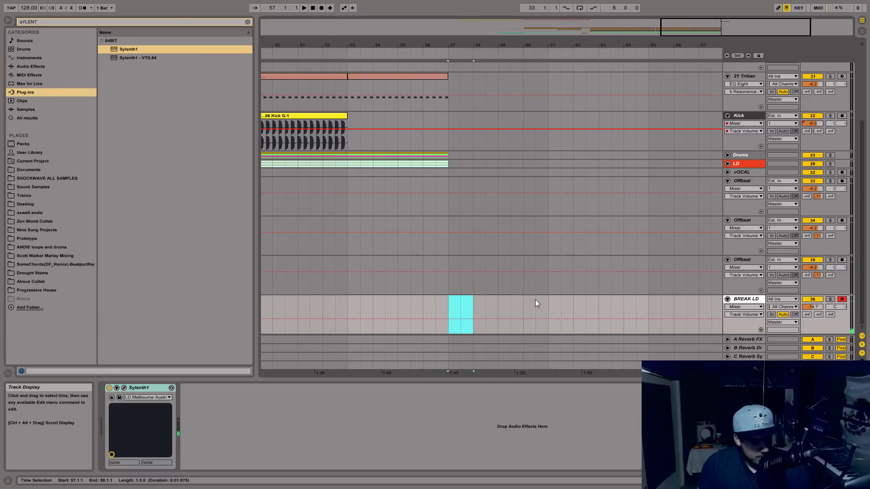
left_click(446, 322)
left_click_drag(446, 322, 553, 333)
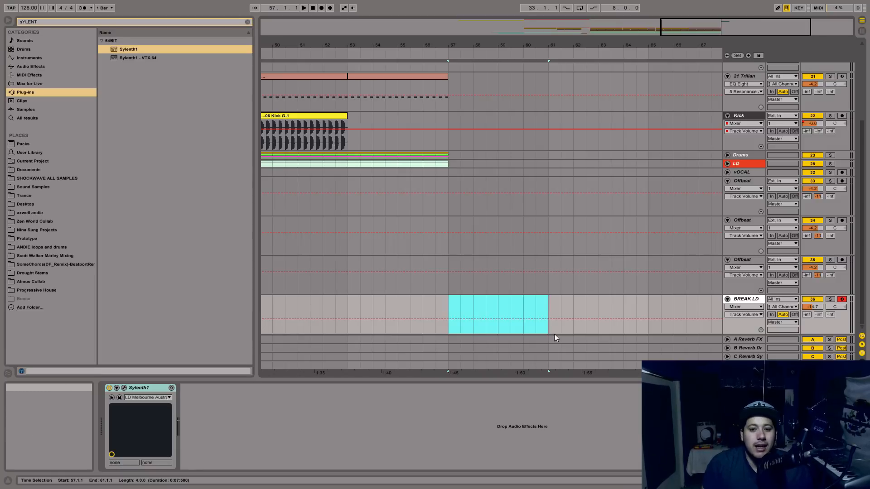
left_click(582, 301)
left_click(549, 302)
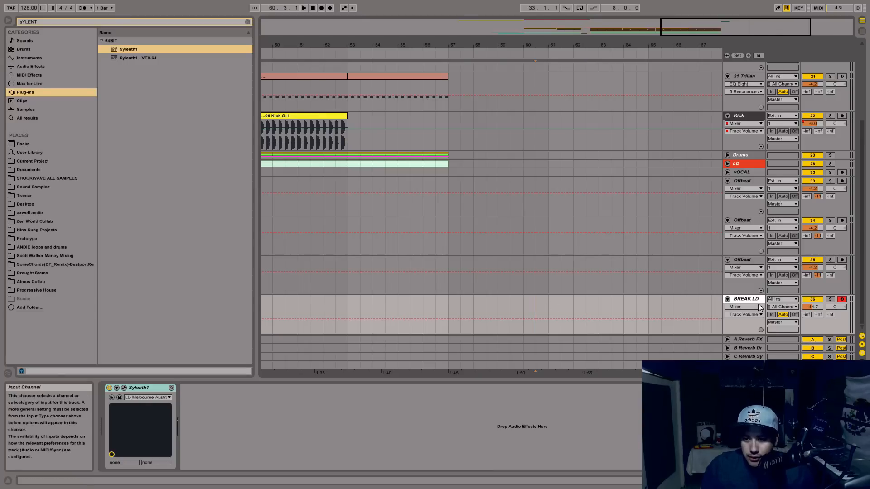
left_click_drag(549, 307, 448, 309)
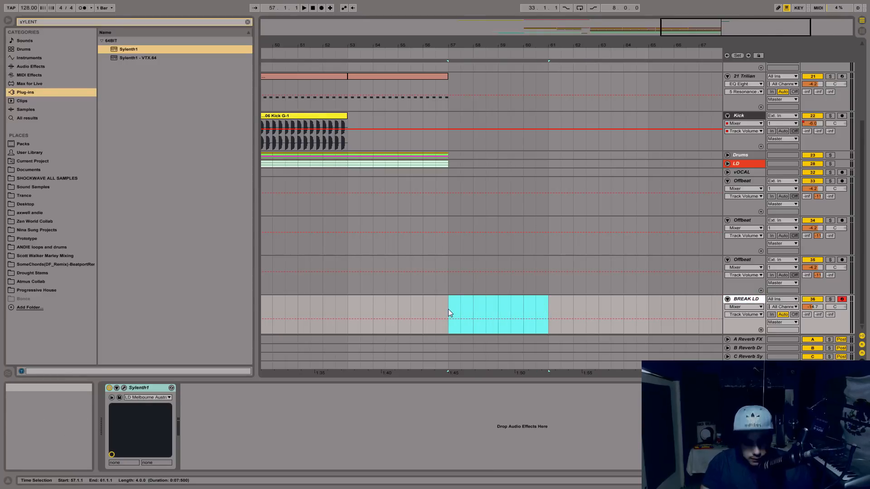
left_click_drag(447, 309, 549, 302)
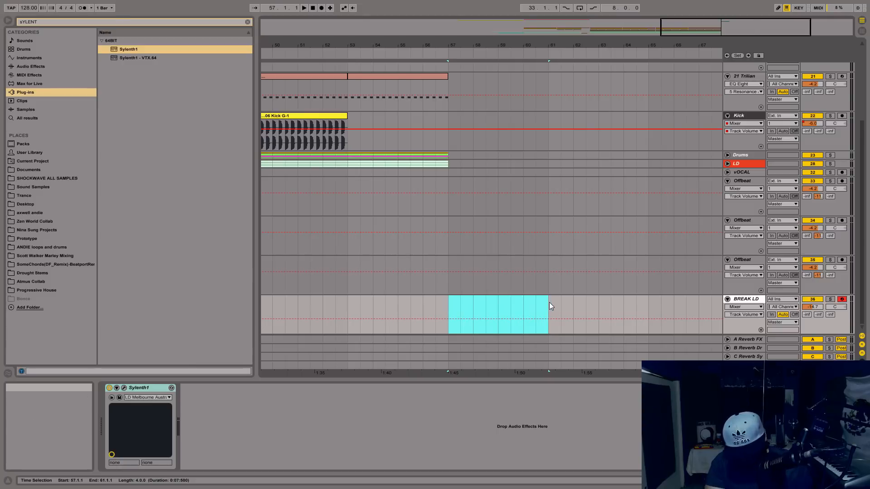
key("ctrl+shift+m")
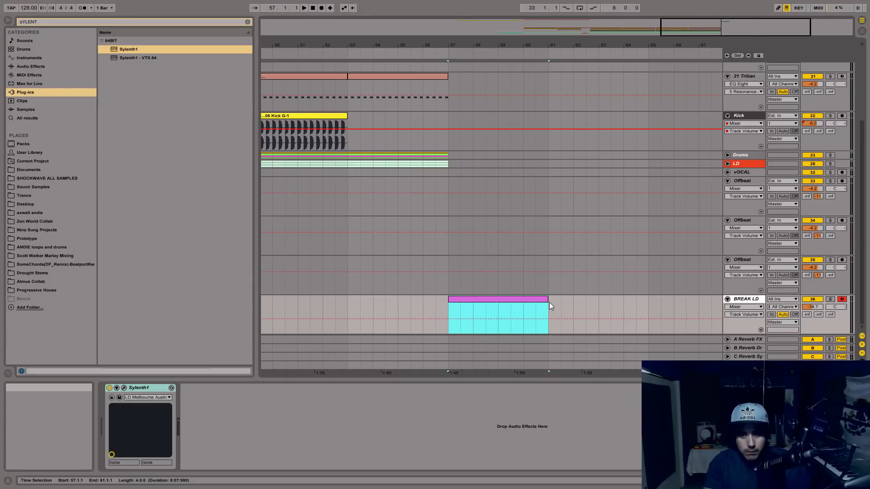
Open the new BREAK LD clip's note editor and return to the track's device view.
double_click(488, 299)
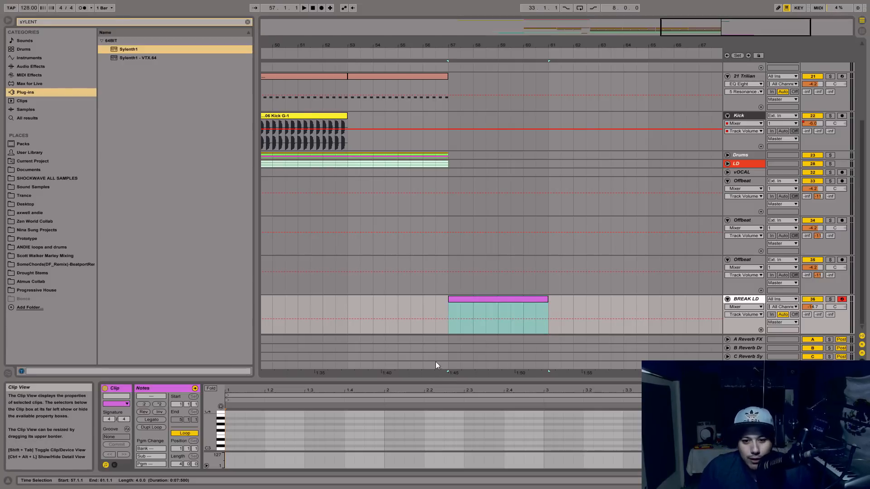
left_click_drag(477, 380, 477, 223)
left_click_drag(213, 372, 268, 382)
key("shift+Tab")
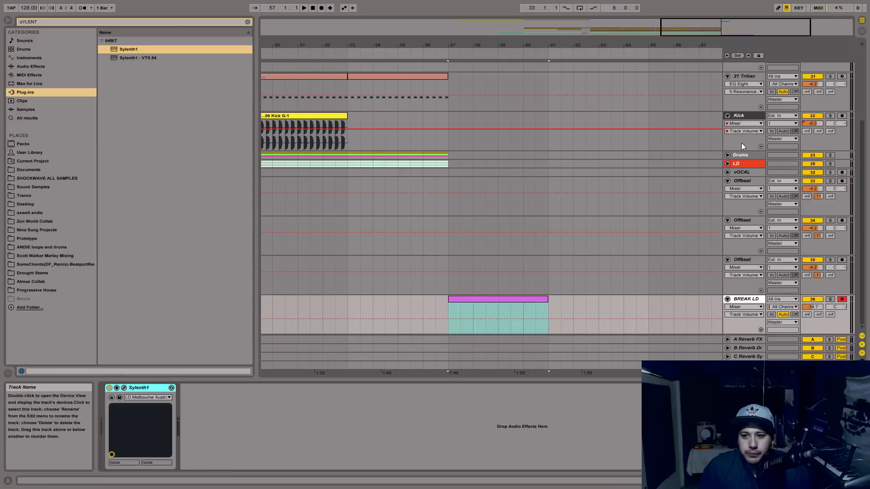
Change the BREAK LD synth's preset to LD Zuperzaw 5 and close the synth window.
left_click(120, 396)
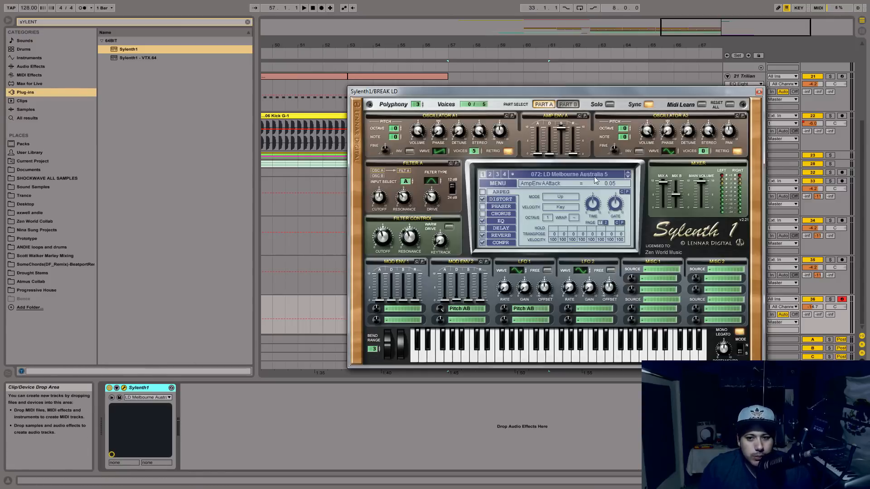
left_click(569, 174)
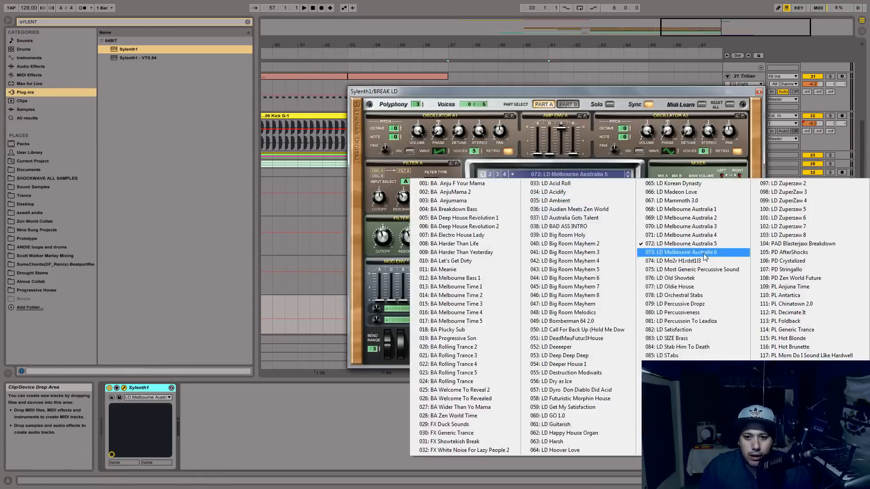
left_click(791, 209)
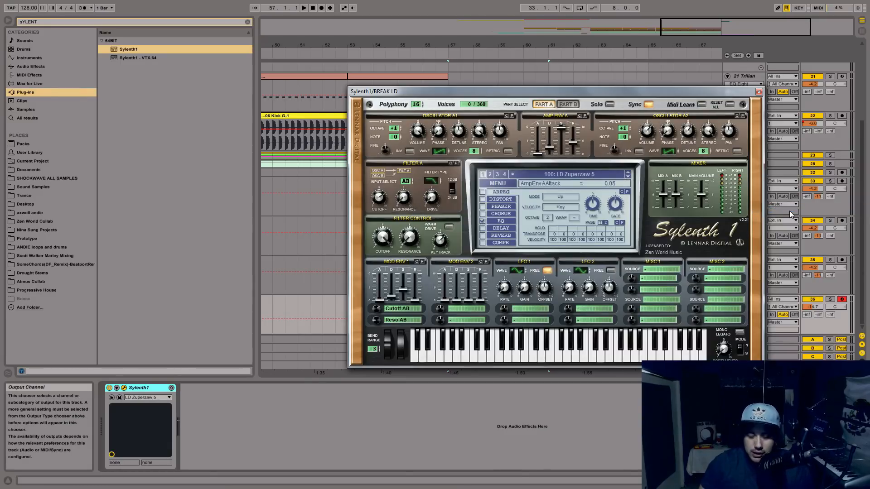
left_click(596, 173)
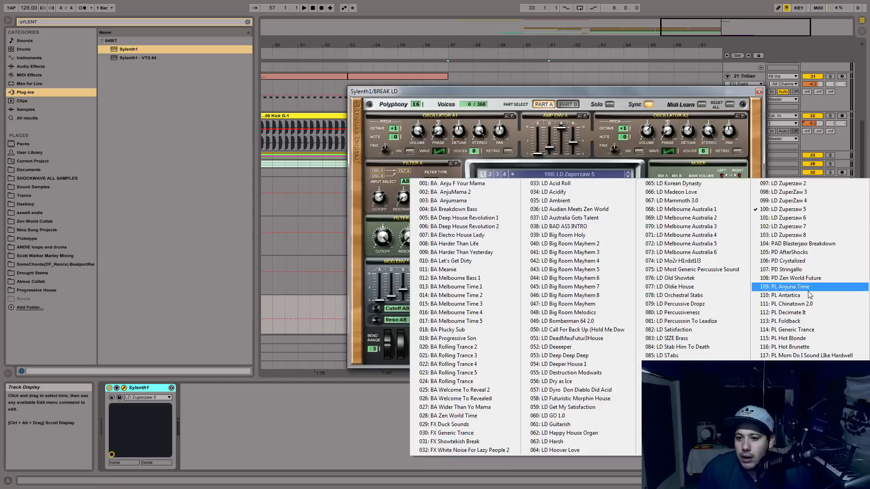
left_click(833, 213)
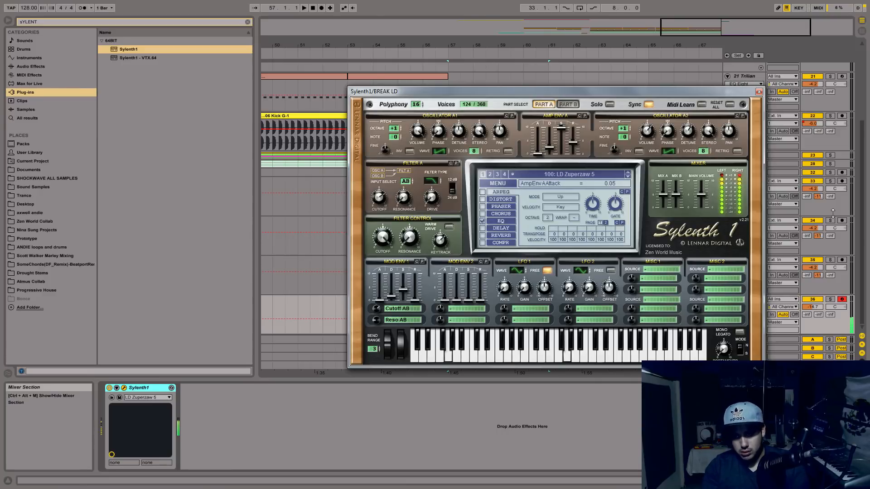
left_click(759, 92)
Enter one-bar root notes in the BREAK LD clip: G2 in bar 1, F2 in bar 2, D#2 in bar 3 and D2 in bar 4.
double_click(515, 299)
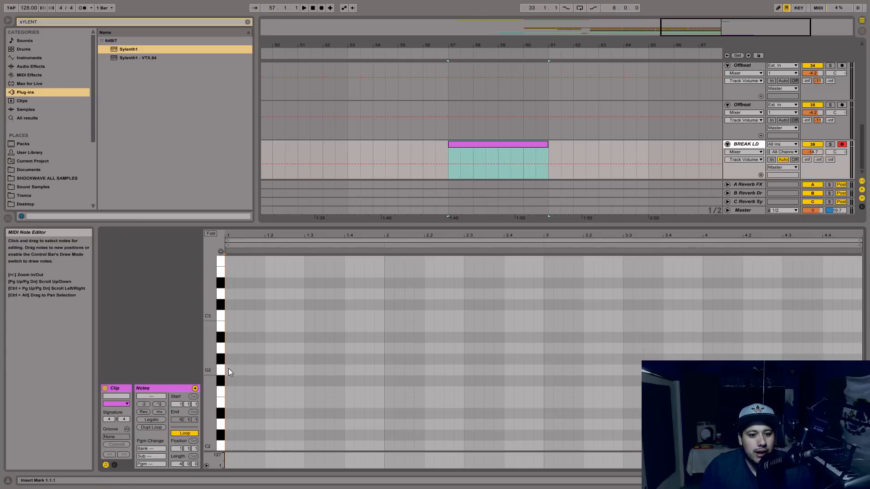
double_click(230, 369)
left_click_drag(234, 370, 499, 396)
left_click_drag(404, 392, 723, 424, "ctrl")
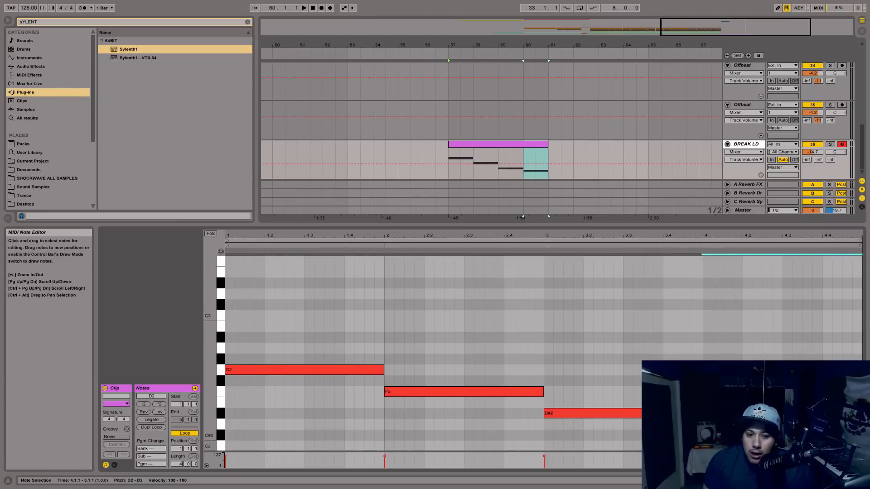
Examine the clip's root notes and the empty octaves above them.
scroll(273, 352, "up", 5)
scroll(257, 362, "up", 5)
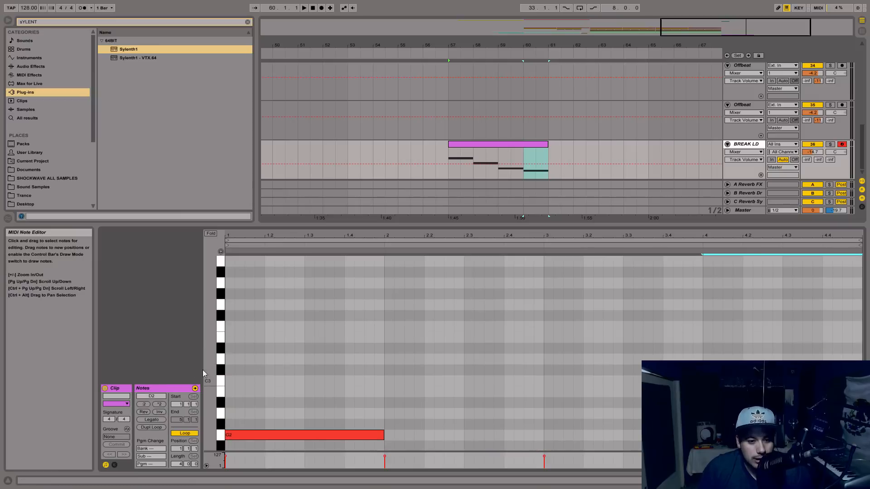
scroll(252, 348, "up", 1)
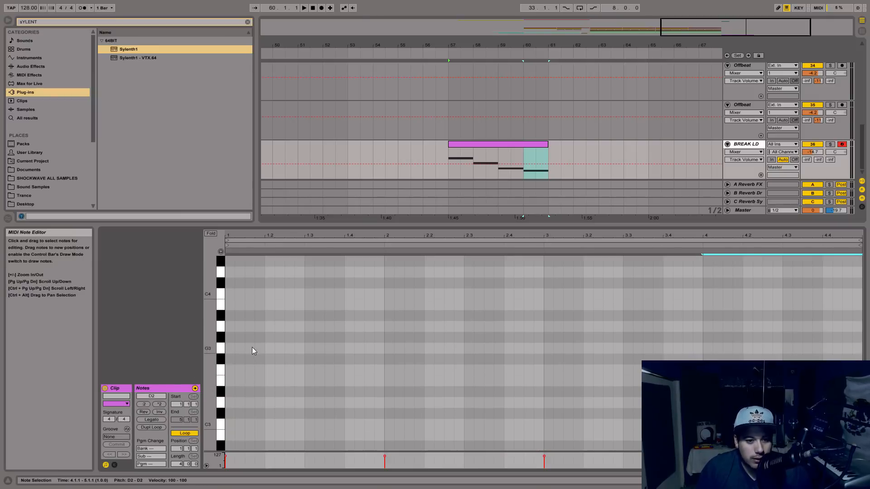
left_click_drag(283, 235, 283, 247)
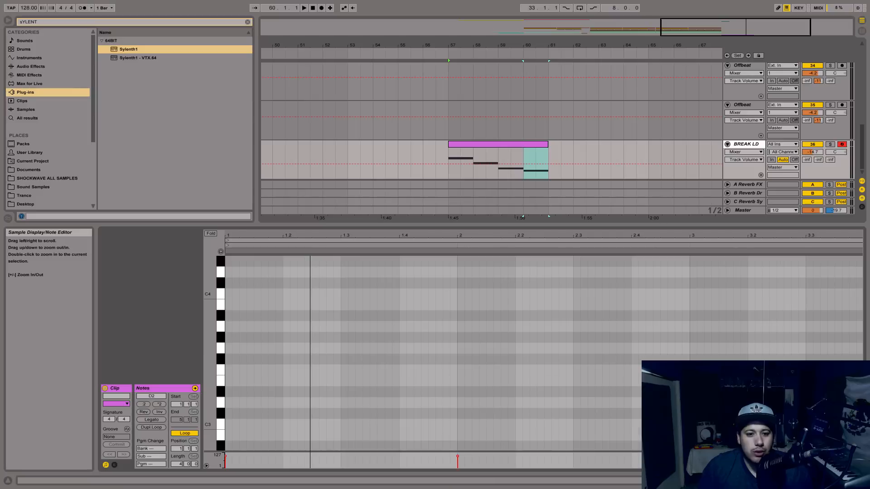
scroll(271, 331, "down", 10)
left_click(227, 372)
left_click(548, 392)
left_click(398, 371)
left_click(512, 393)
left_click_drag(516, 237, 515, 227)
left_click(261, 369)
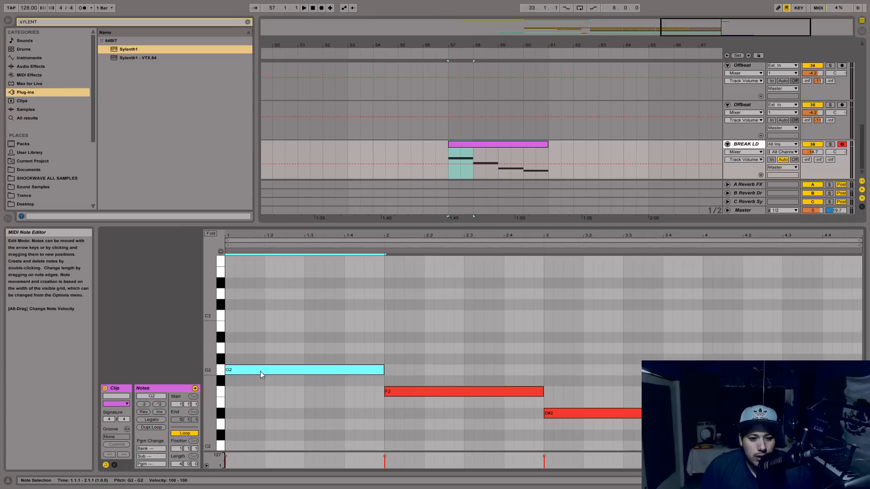
scroll(285, 388, "up", 2)
left_click(275, 385)
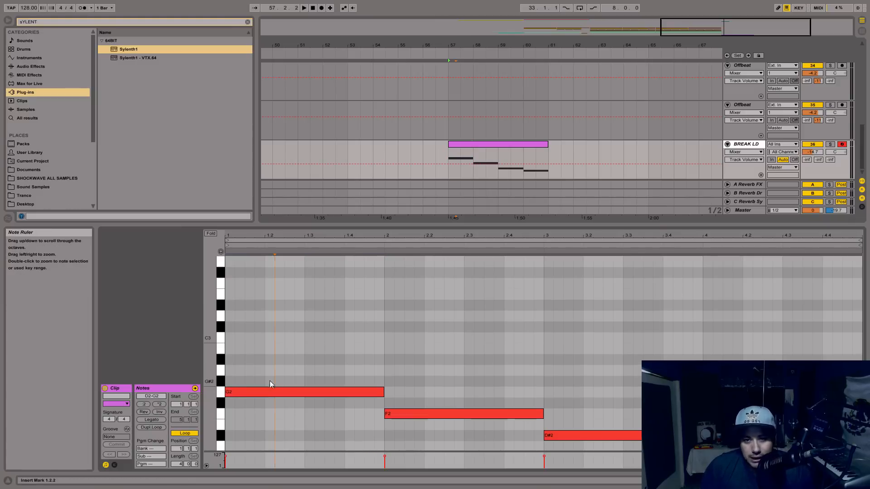
scroll(284, 414, "up", 5)
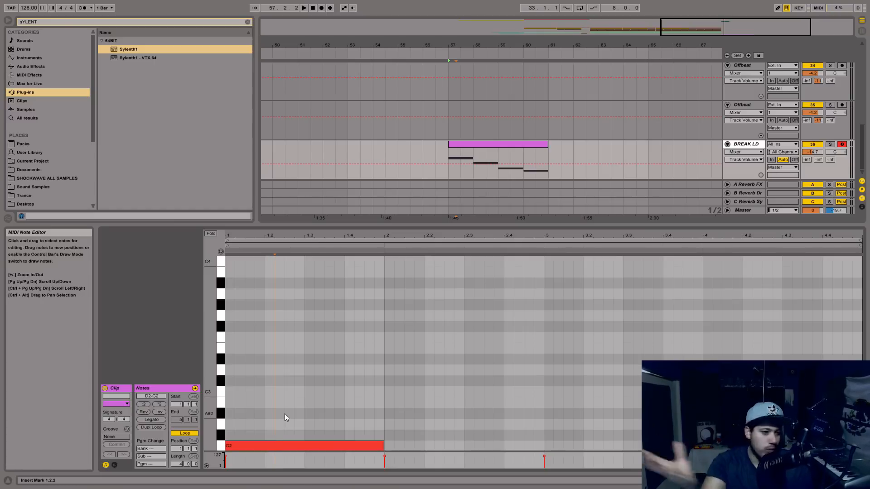
scroll(284, 414, "down", 2)
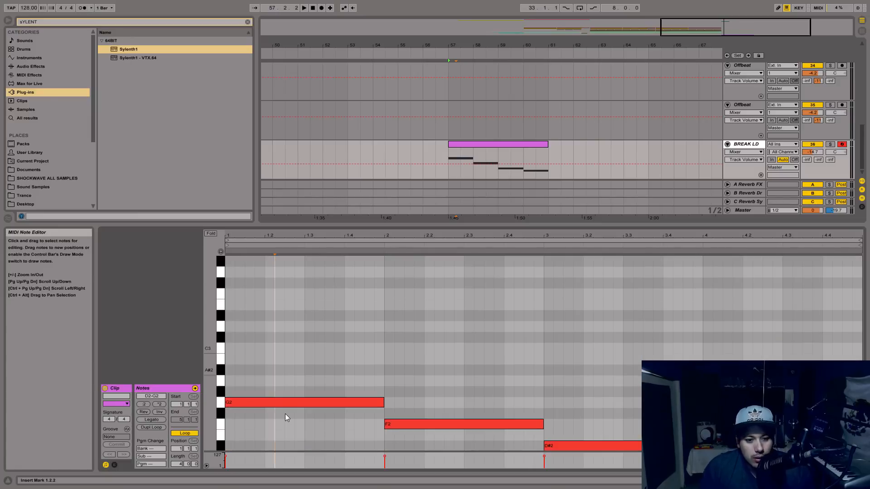
scroll(285, 414, "up", 3)
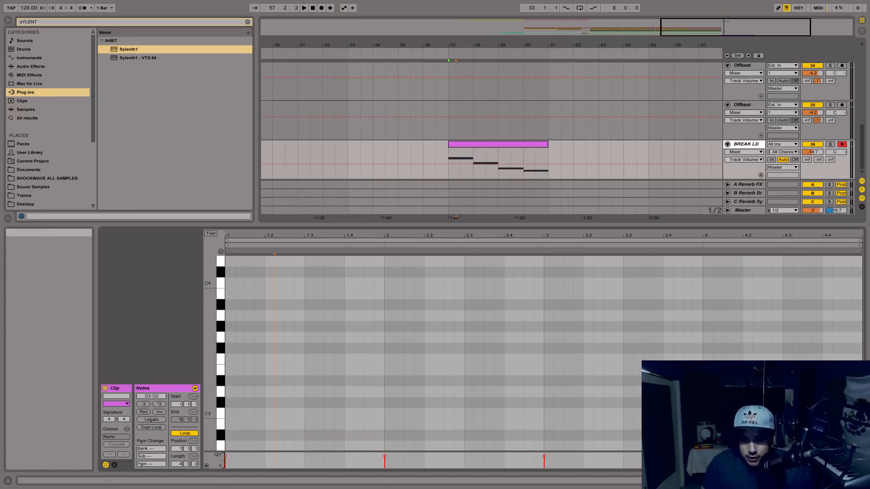
Leave full-screen mode and add an eighth-note G3 at the start of bar 1.
key("F11")
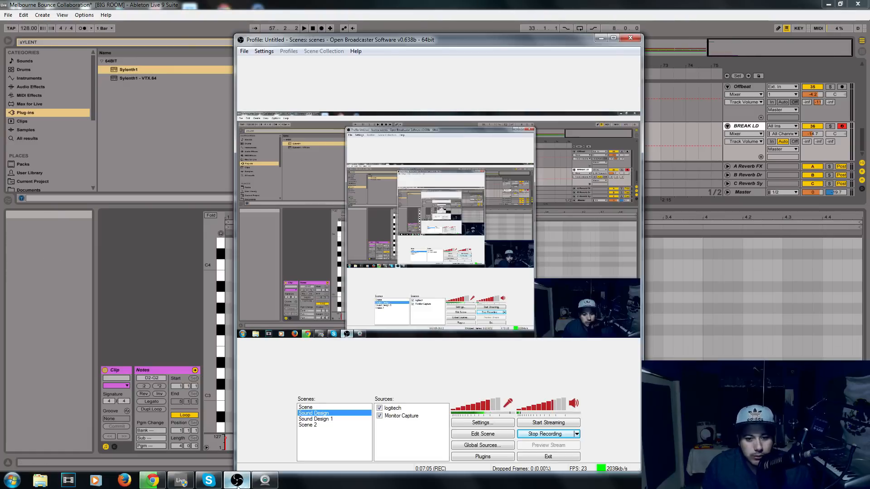
left_click(724, 348)
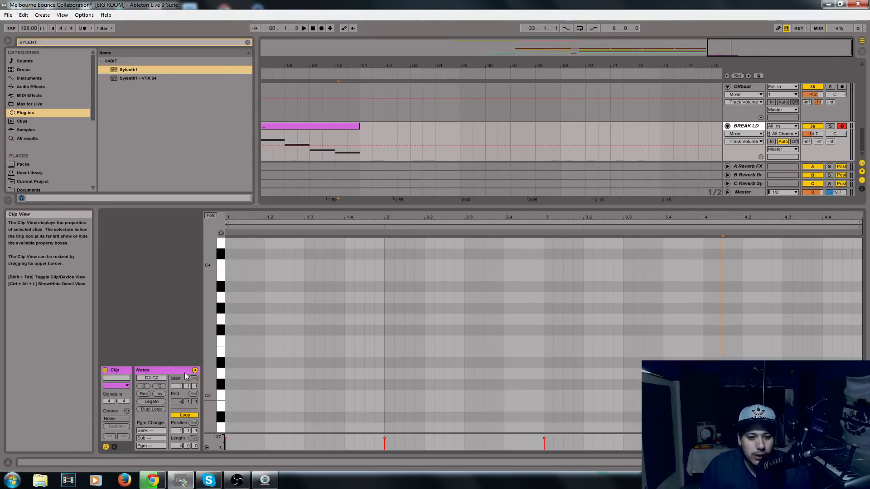
scroll(250, 321, "down", 2)
scroll(276, 346, "up", 3)
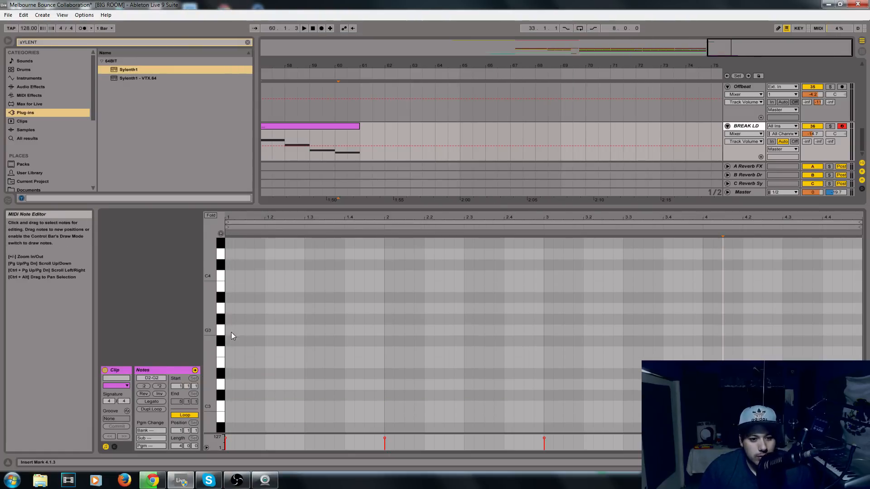
scroll(231, 333, "up", 1)
double_click(231, 343)
left_click_drag(235, 343, 245, 347)
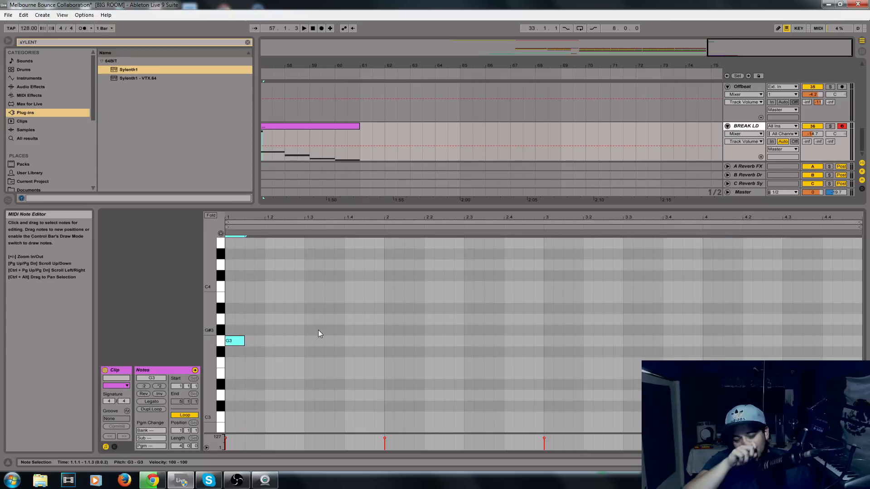
Copy the short G3 note to A#3 at beat 1.2, G3 at beat 1.3 and A#3 near the end of bar 1.
left_click_drag(242, 344, 279, 312)
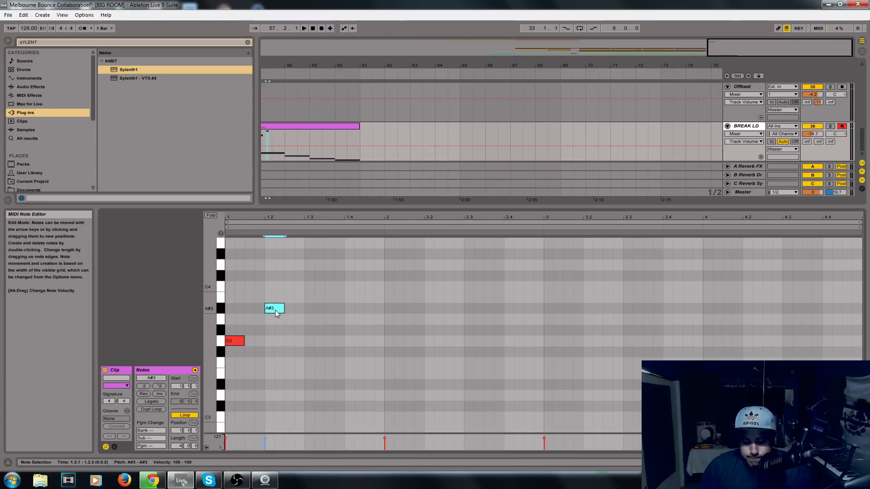
left_click(238, 339)
left_click(276, 306)
left_click_drag(277, 309, 316, 345)
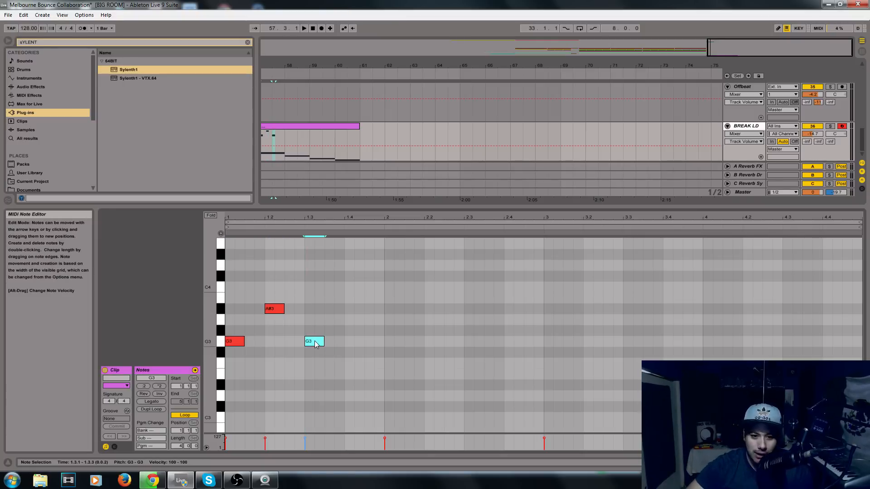
left_click_drag(319, 341, 390, 310)
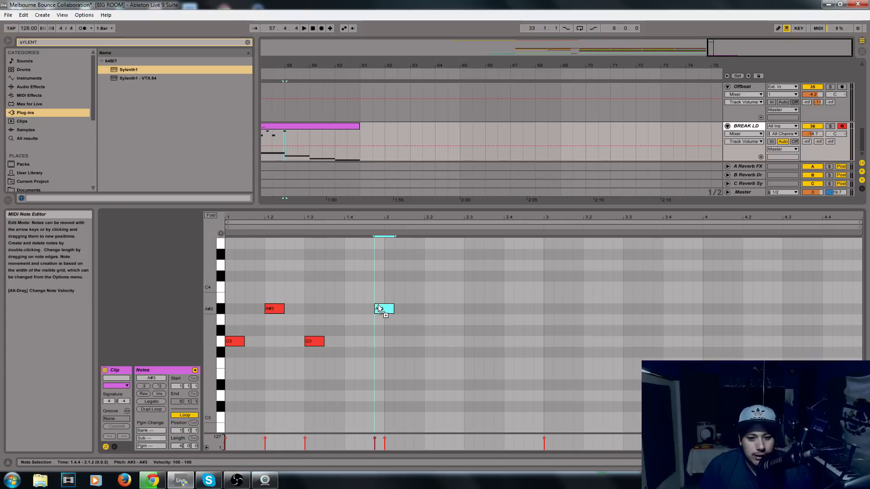
Rework bar 1 so A3 and A#3 eighth notes follow each other at 1.2 and 1.2.3, and again at 1.4 and 1.4.3.
left_click_drag(266, 308, 291, 309)
left_click(281, 311)
key("Delete")
mouse_move(386, 311)
left_mouse_down()
mouse_move(370, 328)
mouse_move(357, 324)
mouse_move(376, 311)
left_mouse_up()
Duplicate bar 1's second half into bar 2, rework it to A#3, D4, A#3, A3, G3 eighth notes from beat 2.2, and play it back.
mouse_move(369, 375)
left_mouse_down()
mouse_move(374, 324)
mouse_move(330, 287)
mouse_move(317, 292)
mouse_move(375, 362)
mouse_move(319, 290)
left_mouse_up()
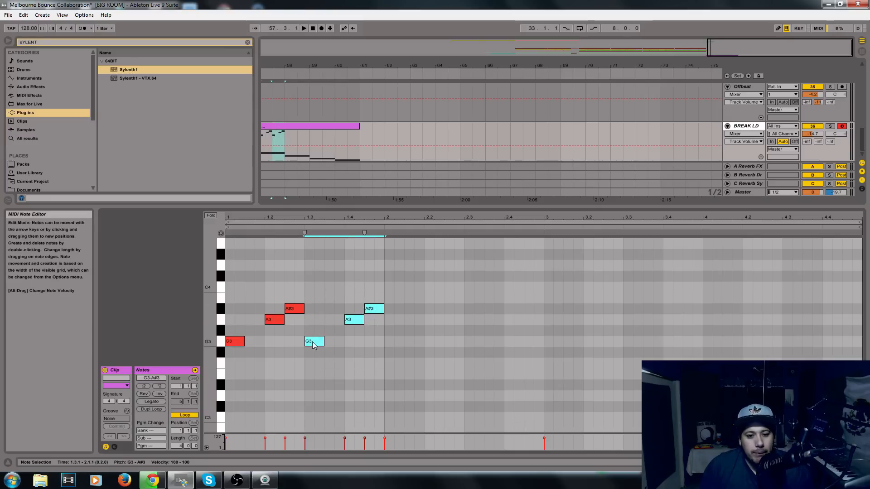
key("ctrl+d")
left_click(396, 342)
key("Delete")
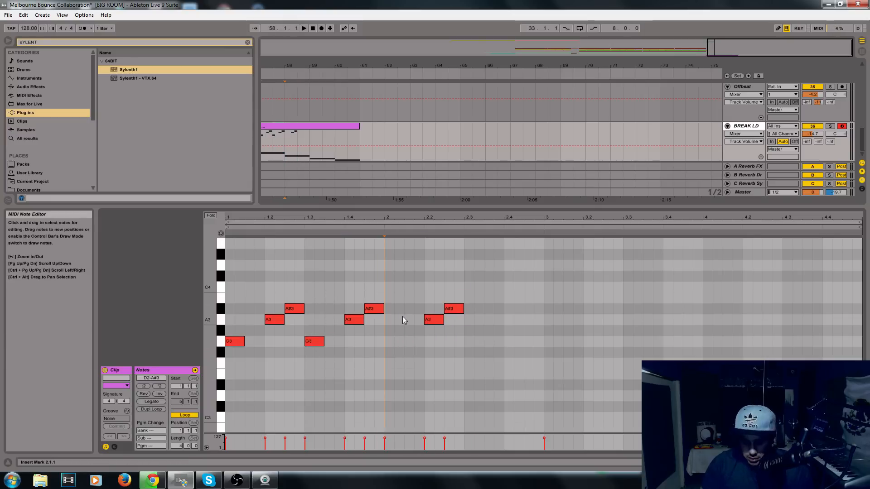
left_click(436, 320)
left_click_drag(443, 318, 514, 340)
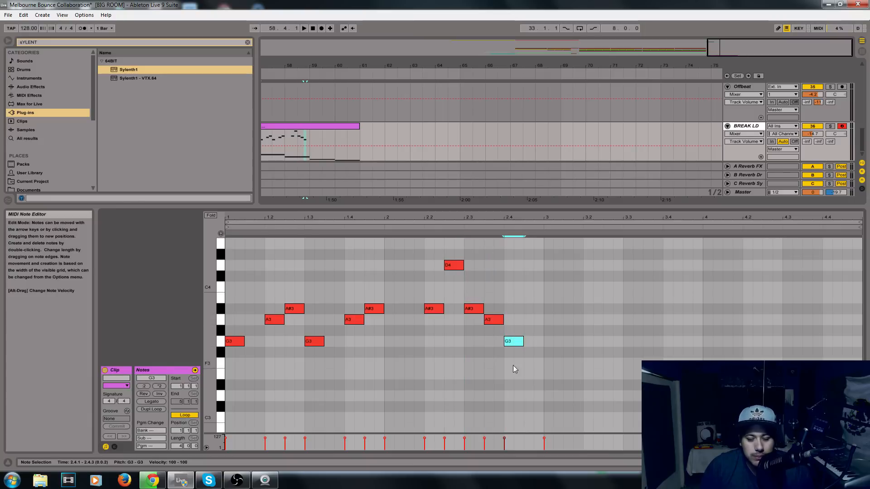
key("space")
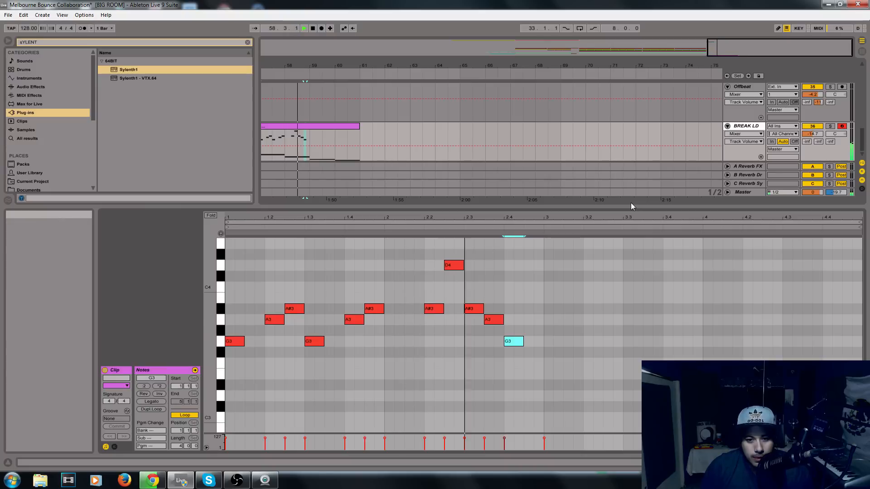
key("space")
left_click_drag(545, 364, 244, 251)
key("ctrl+d")
key("ctrl+z")
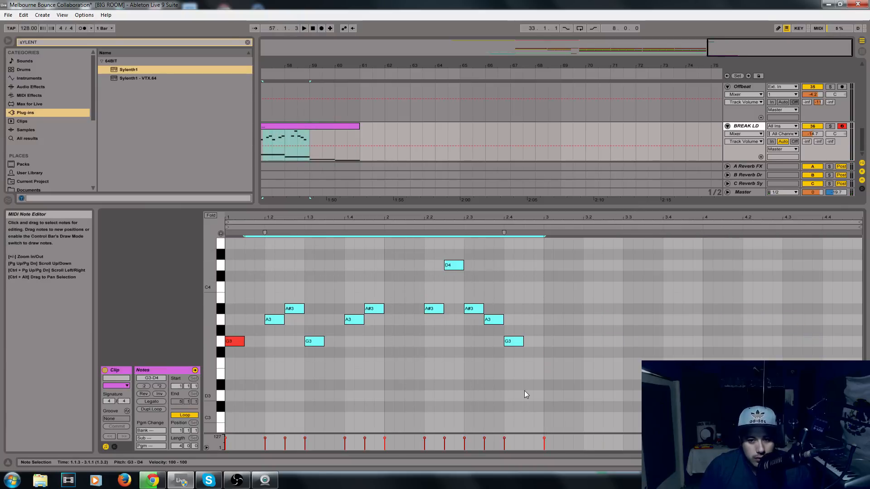
left_click(544, 384)
left_click_drag(377, 381, 250, 273)
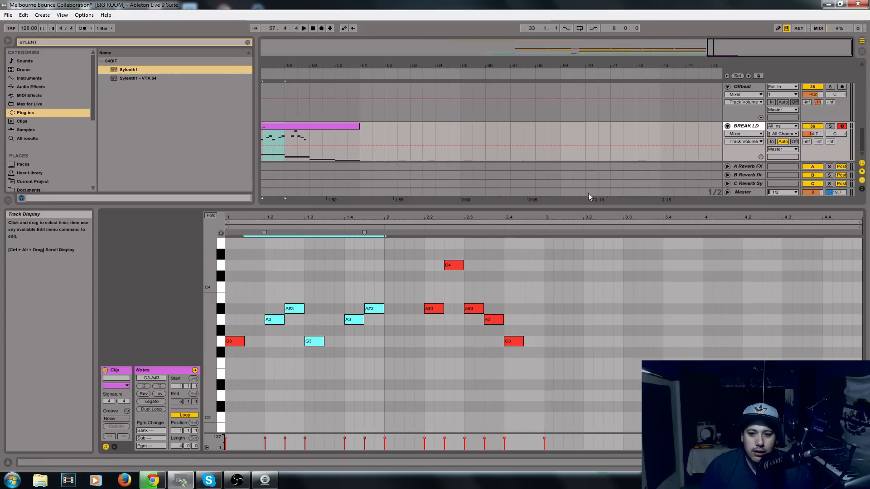
Duplicate the whole two-bar melody from bars 1 and 2 into bars 3 and 4 and play it back.
left_click_drag(543, 401, 233, 239)
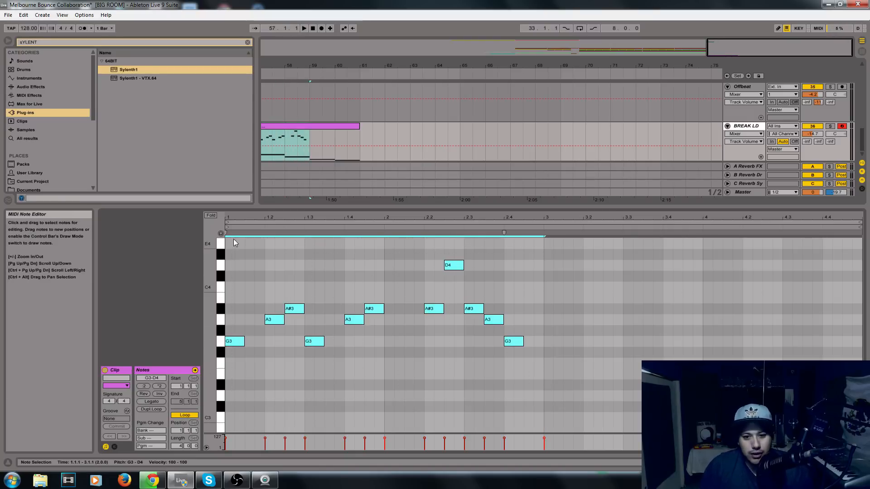
key("ctrl+d")
key("space")
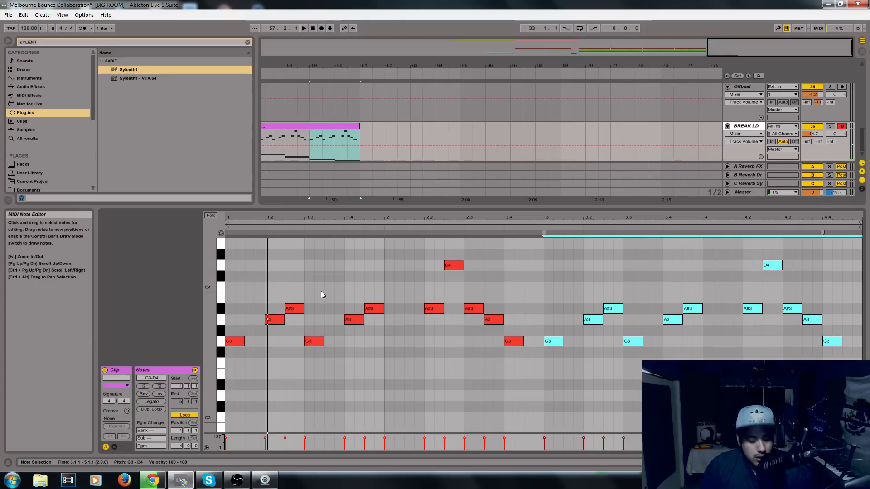
Enlarge the note editor and raise the melody's last note, at beat 4.4, to A3.
left_click_drag(486, 205, 486, 149)
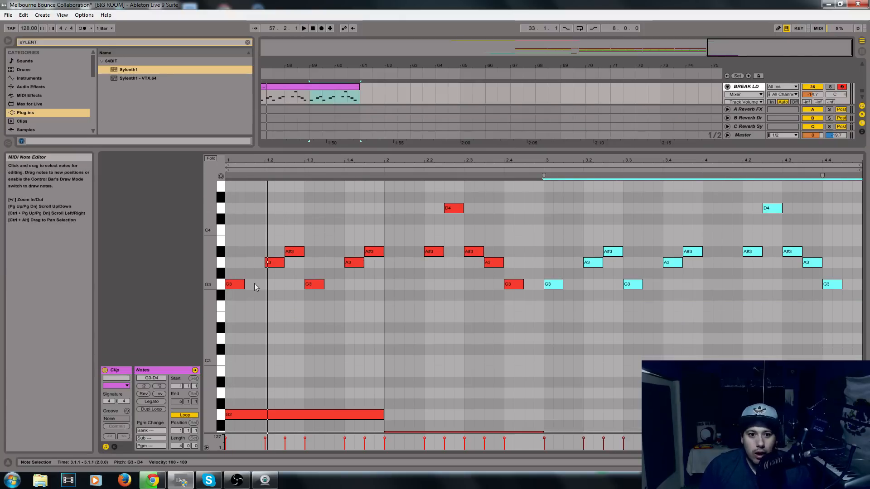
left_click_drag(381, 247, 243, 337)
left_click_drag(402, 185, 523, 375)
left_click(762, 160)
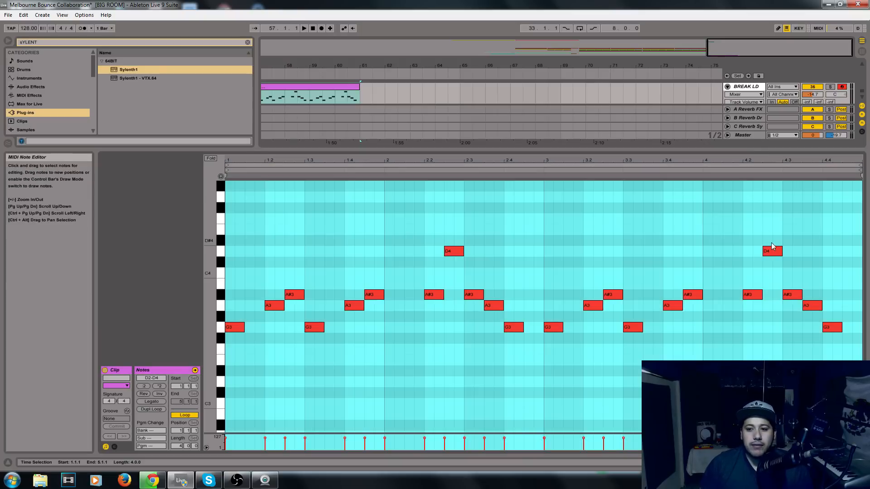
left_click(773, 243)
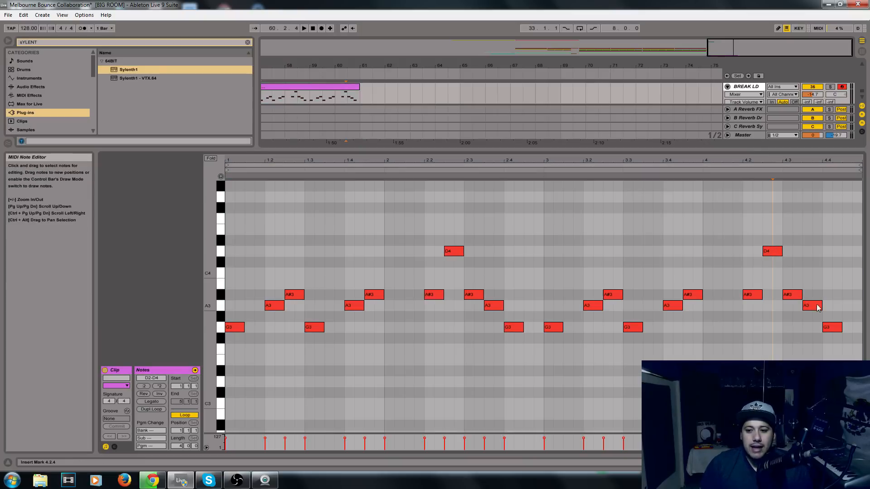
left_click(834, 328)
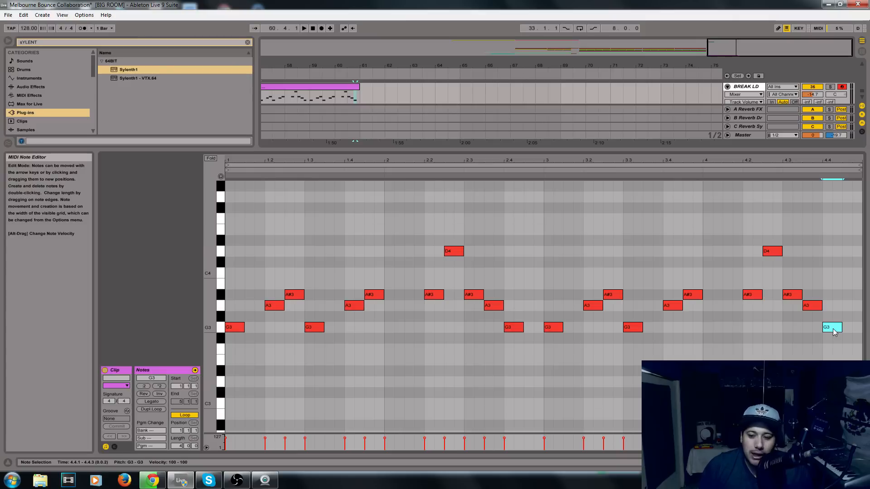
left_click_drag(833, 331, 832, 306)
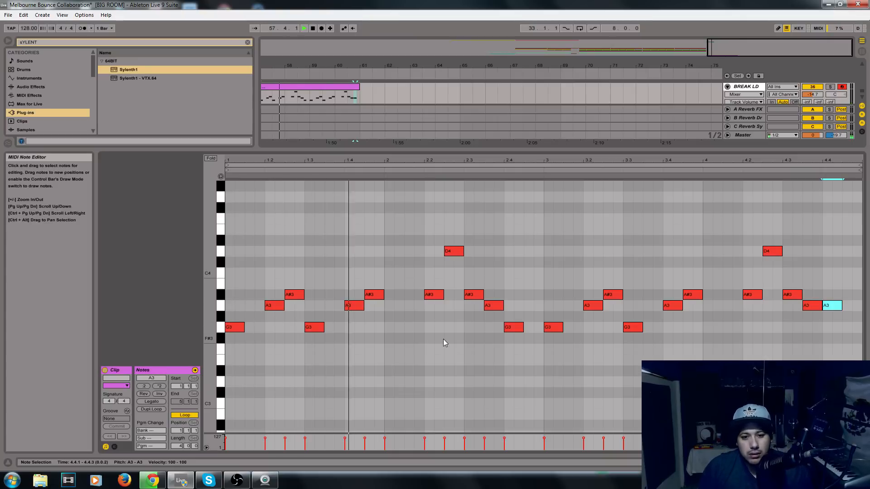
Rework the melody in bar 2 to A#3 at 2.1.3, D4 at 2.2 and C4 at 2.2.3, and play it back.
key("space")
left_click_drag(439, 295, 434, 254)
key("space")
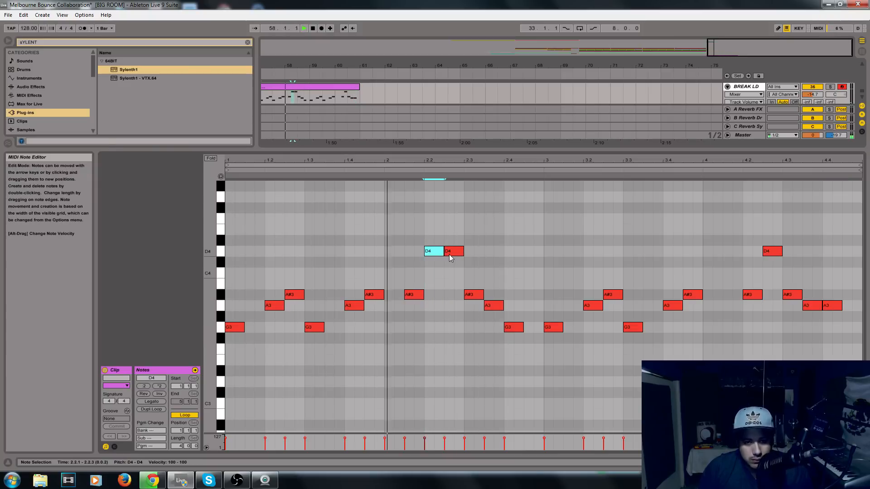
key("space")
left_click_drag(450, 254, 448, 277)
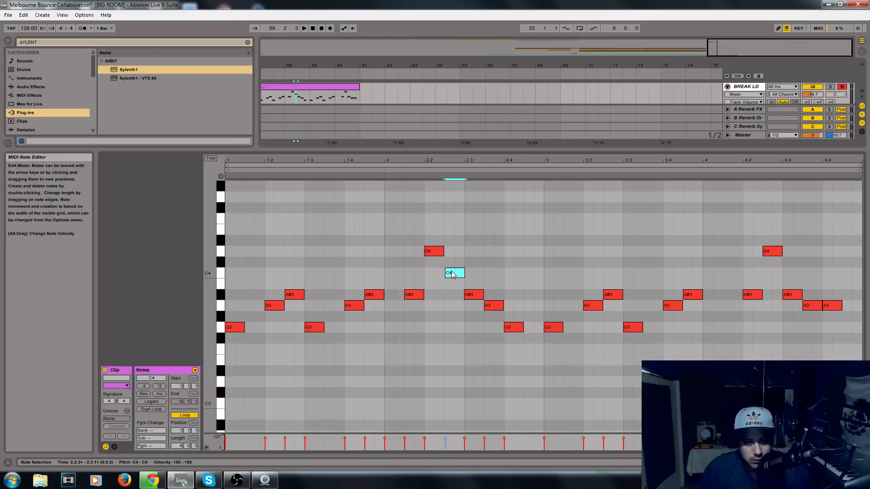
key("space")
Lower the melody notes at beats 2.4 and 4.4 to F3 and play the four bars back.
left_click_drag(516, 329, 516, 345)
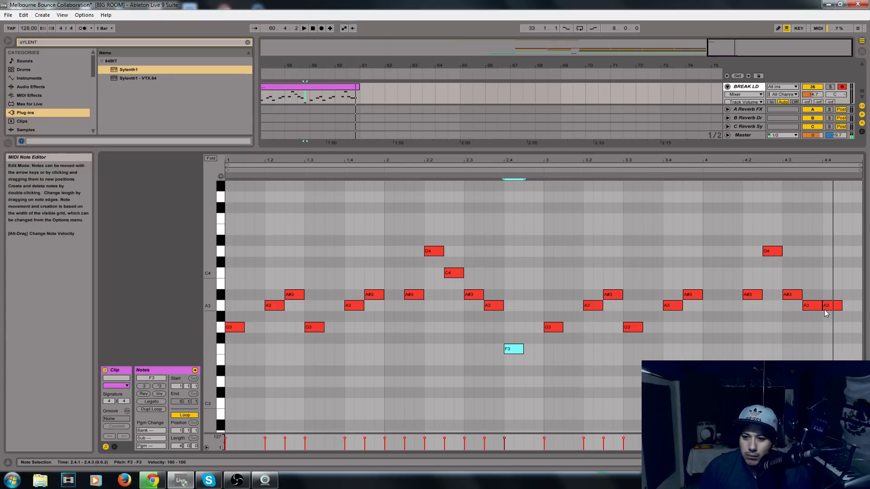
left_click_drag(832, 310, 831, 353)
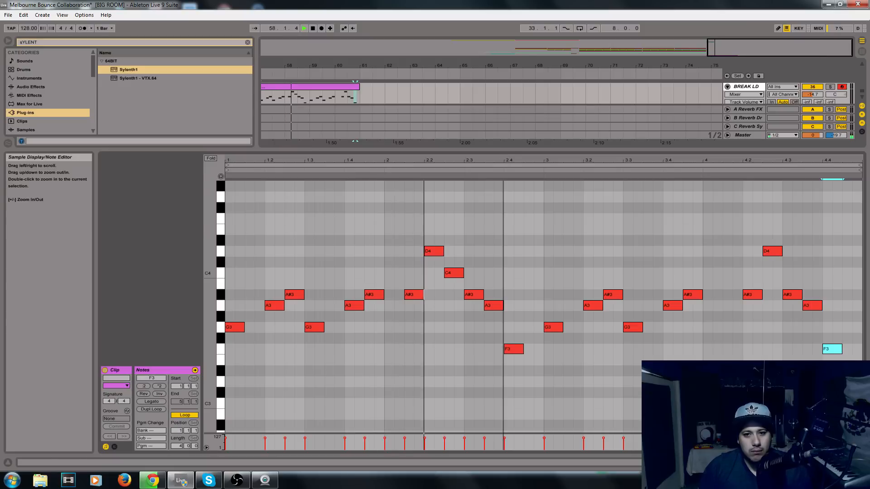
scroll(526, 233, "down", 3)
scroll(526, 233, "down", 2)
left_click_drag(210, 295, 190, 293)
scroll(515, 366, "up", 1)
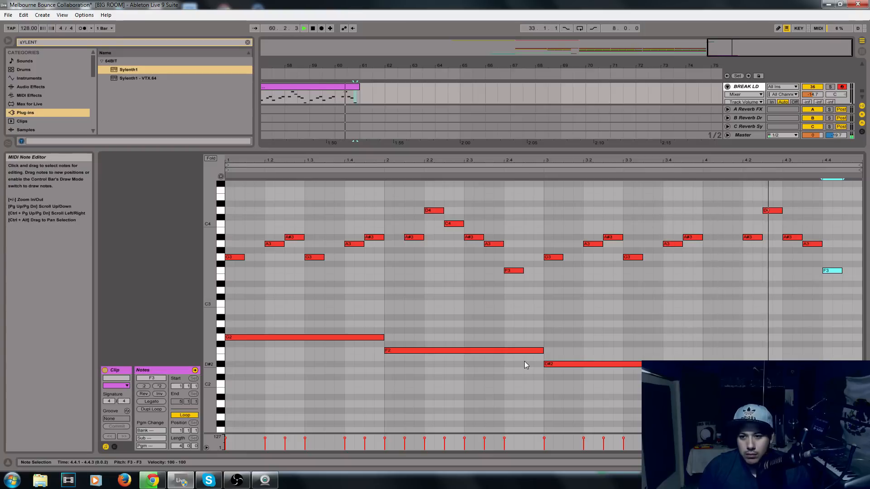
key("space")
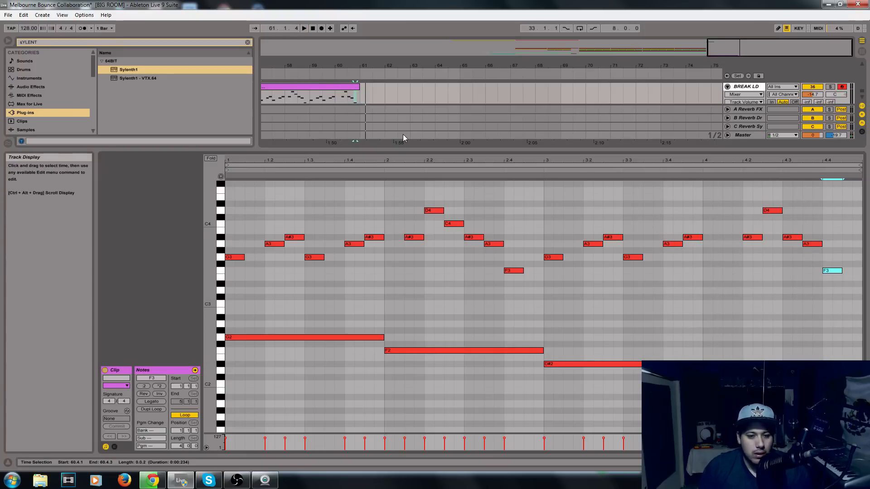
Duplicate the BREAK LD clip from bar 57 to bar 61 and check the recording in Open Broadcaster Software.
left_click(341, 91)
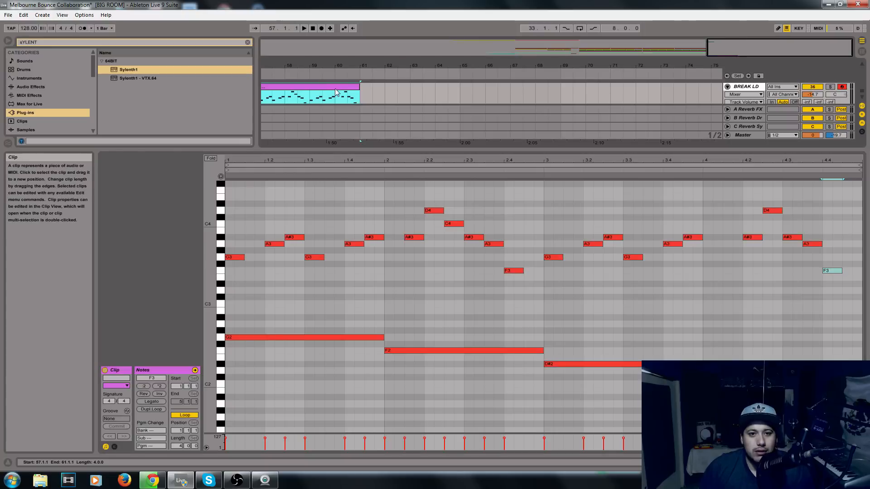
key("ctrl+d")
left_click(237, 480)
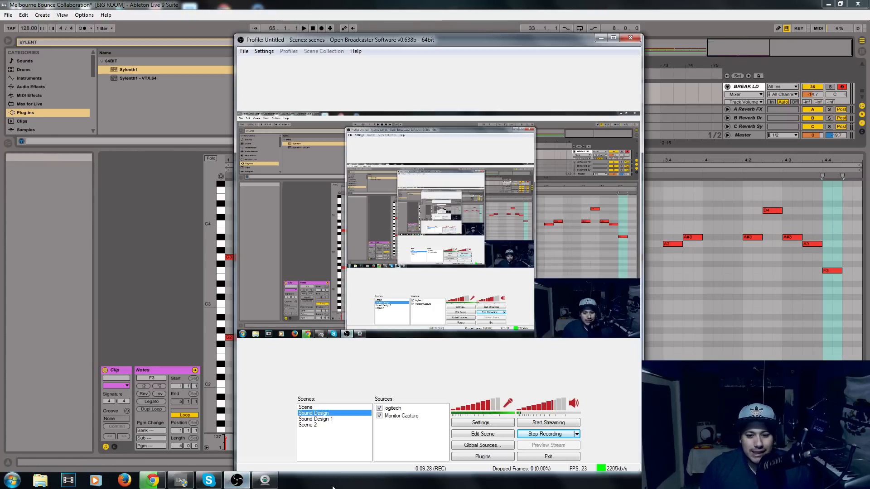
left_click(155, 285)
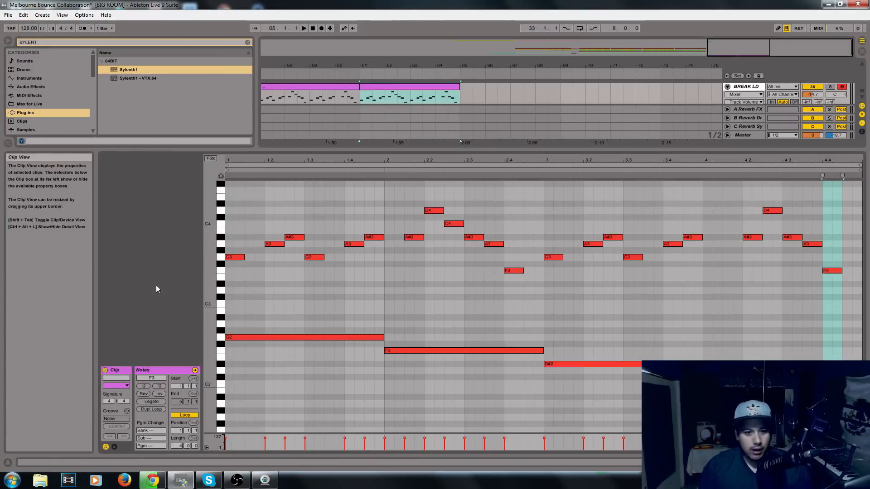
Compare the long root notes in bars 1 and 2 with the melody notes played above them.
scroll(428, 237, "up", 3)
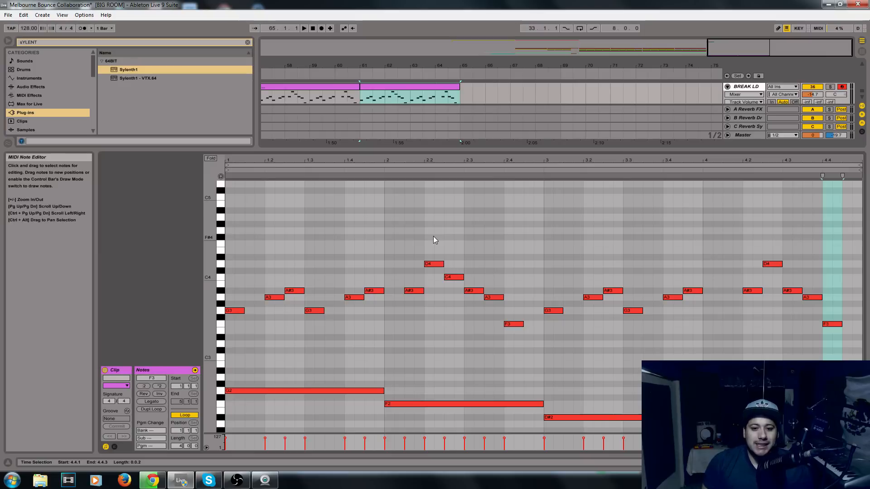
scroll(431, 371, "down", 1)
left_click(395, 392)
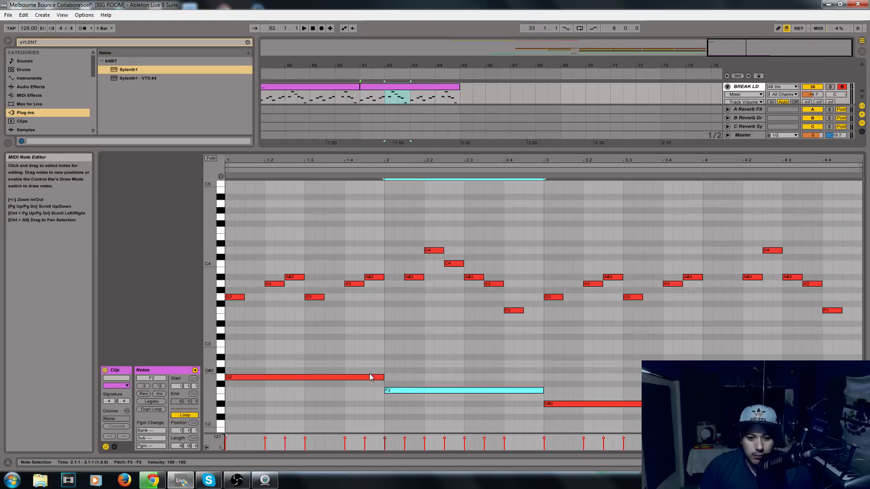
left_click(314, 323)
left_click(244, 298)
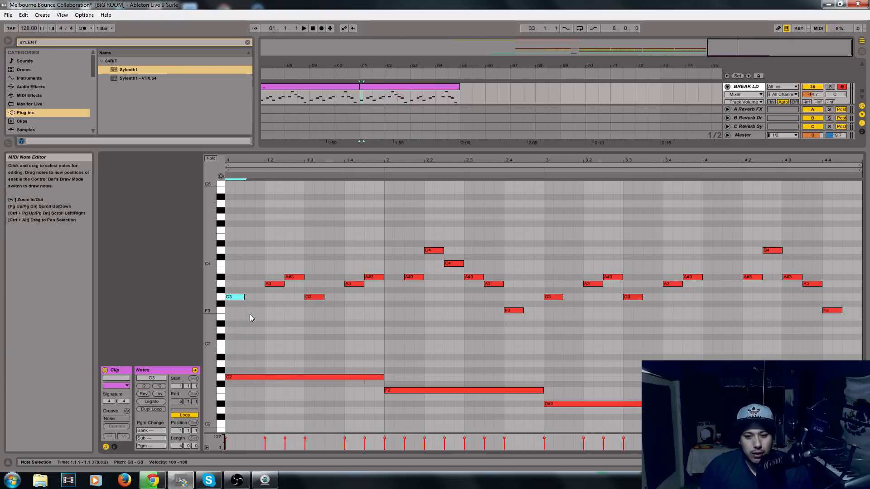
key("plus")
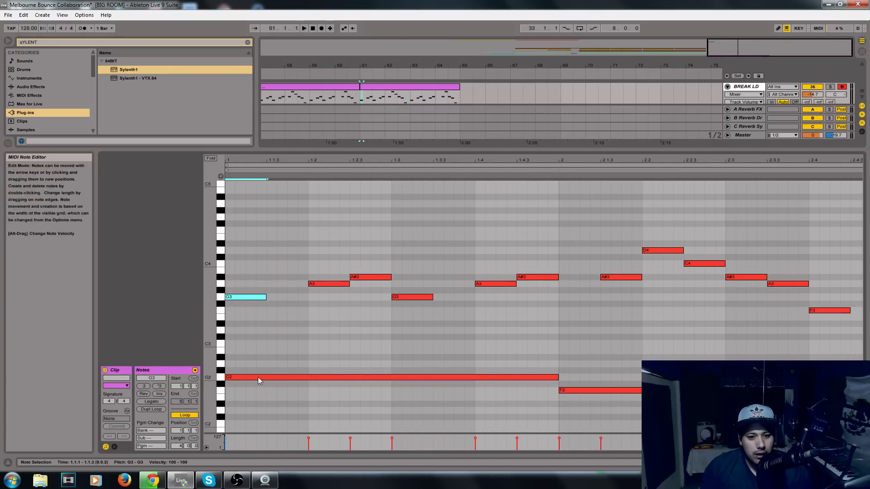
left_click(237, 378)
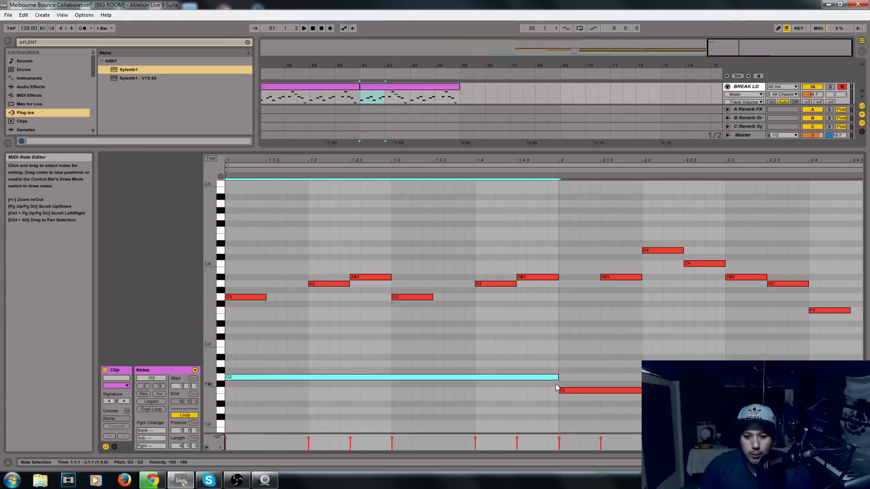
left_click(571, 390)
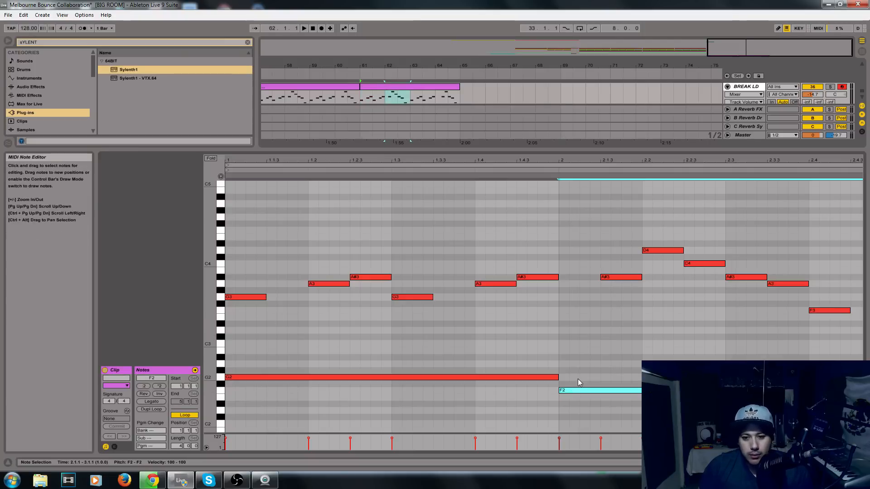
left_click(610, 277)
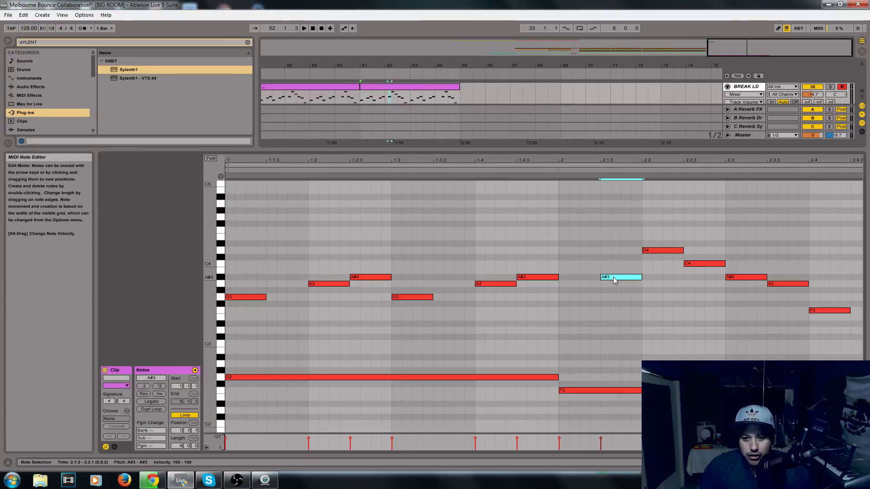
Examine bar 3's long root note against the melody note above its start.
left_click_drag(533, 161, 533, 141)
scroll(571, 349, "down", 3)
left_click(607, 339)
double_click(608, 235)
left_click(608, 233)
double_click(608, 237)
left_click(633, 333)
left_click(633, 335)
left_click_drag(200, 288, 213, 289)
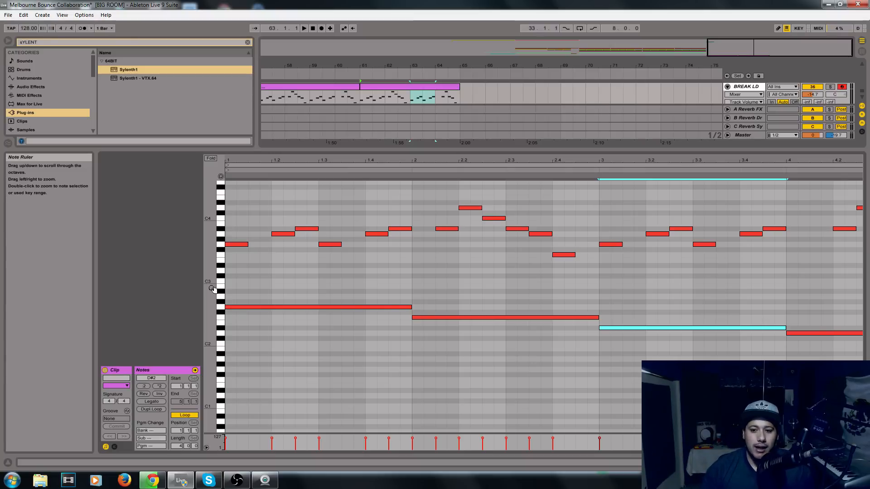
Try adding a one-bar A#2 chord note above the G2 root in bar 1.
left_click_drag(220, 288, 240, 269)
scroll(254, 294, "down", 1)
left_click(258, 298)
scroll(271, 322, "up", 3)
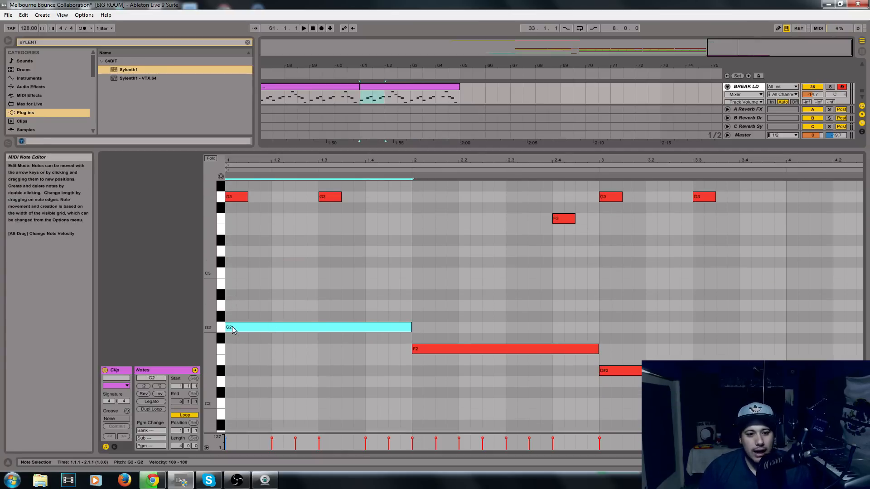
left_click(236, 300)
mouse_move(236, 299)
left_mouse_down()
mouse_move(365, 297)
mouse_move(412, 313)
left_mouse_up()
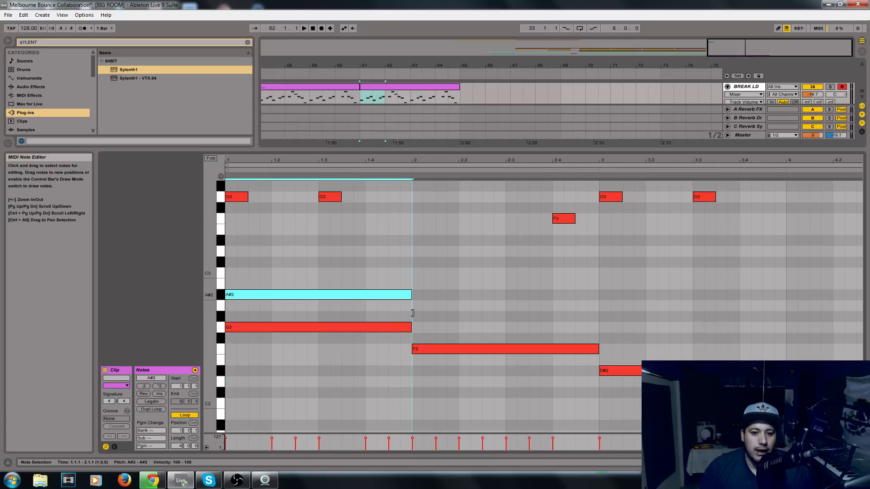
Try bar 1's long chord note at D3, and bring it back down to G2 at the start of the bar.
left_click(248, 330)
left_click(292, 297)
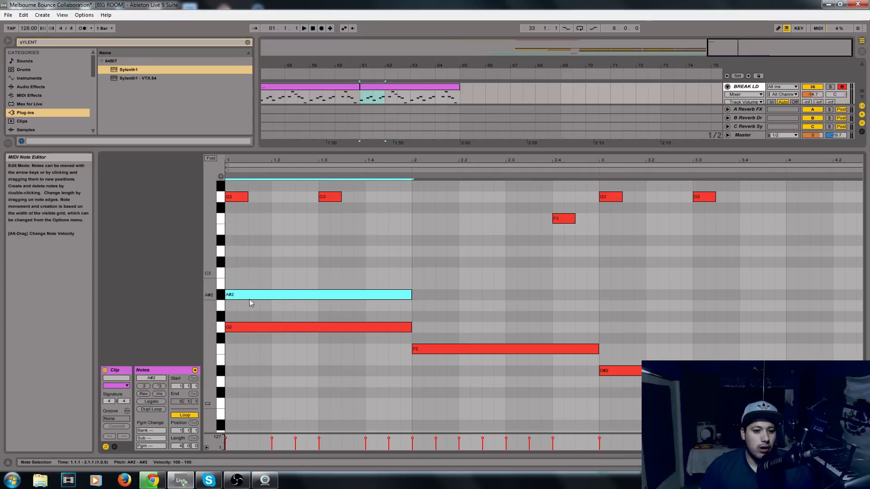
left_click_drag(235, 295, 235, 255)
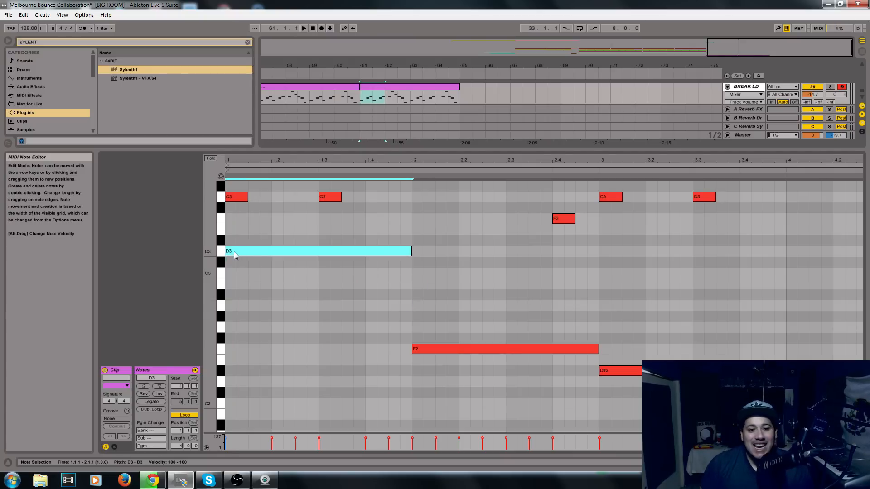
left_click_drag(254, 250, 263, 326)
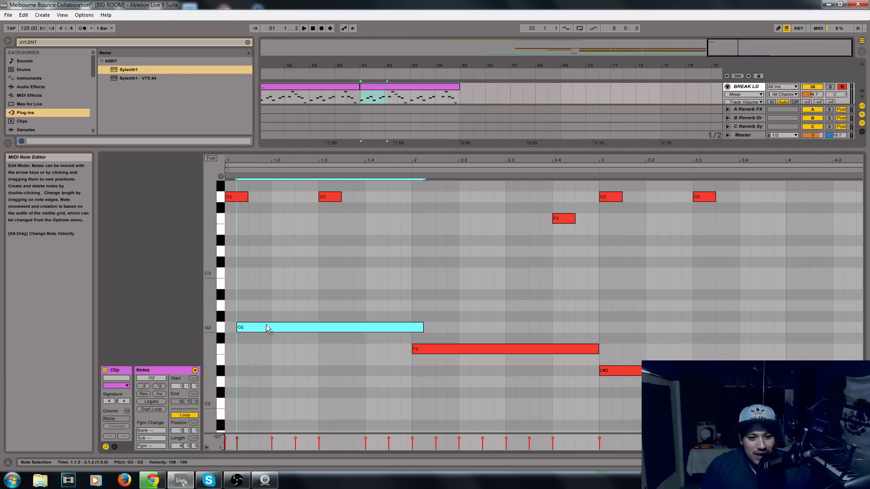
scroll(417, 246, "up", 3)
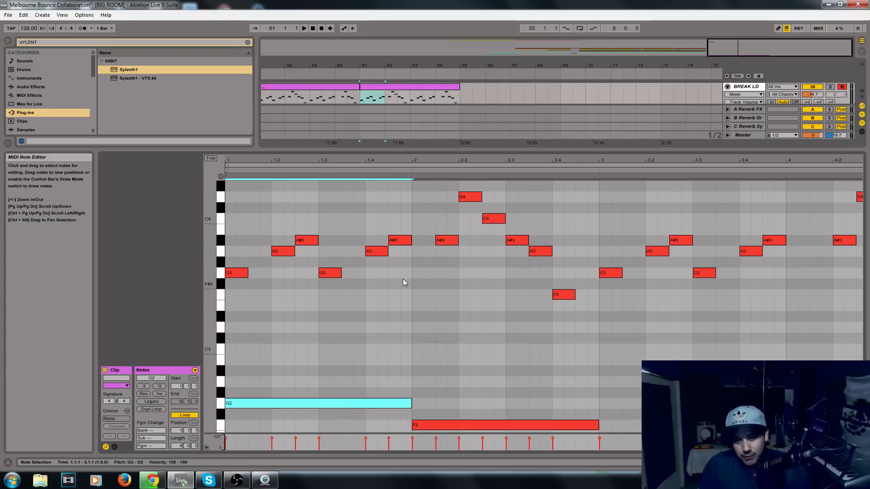
scroll(404, 279, "down", 1)
left_click_drag(213, 317, 201, 317)
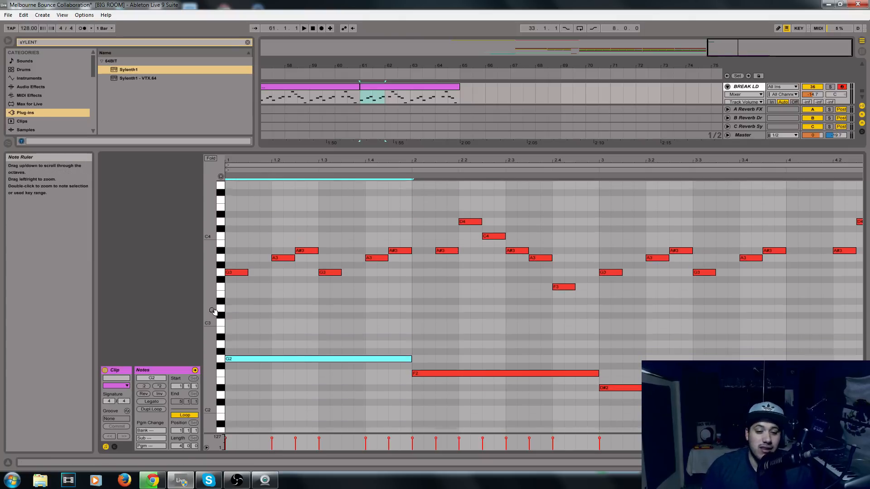
scroll(333, 356, "down", 1)
scroll(335, 353, "up", 3)
scroll(297, 342, "down", 1)
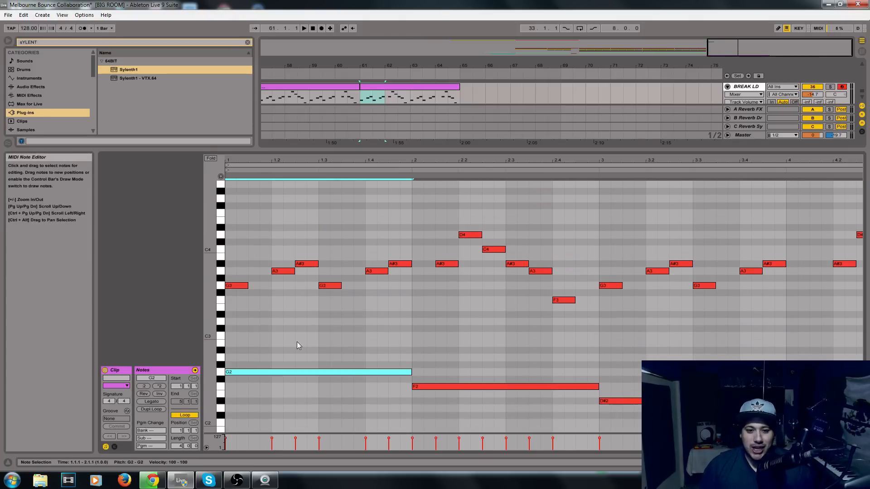
left_click_drag(209, 335, 197, 334)
scroll(401, 392, "down", 1)
left_click_drag(207, 294, 219, 294)
left_click_drag(396, 288, 245, 234)
left_click(238, 219)
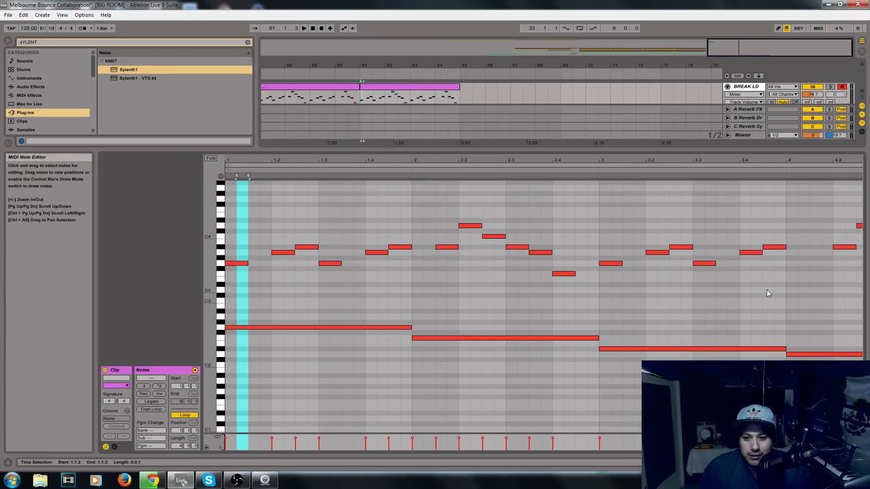
Play back the duplicated clip from bar 61, with the arrangement enlarged to show both BREAK LD clips.
left_click(815, 297)
left_click_drag(591, 144, 598, 144)
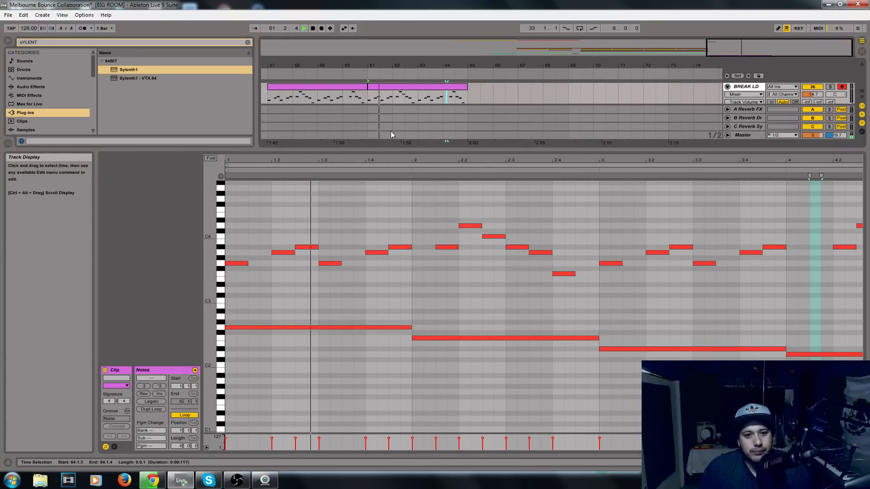
left_click_drag(419, 148, 401, 264)
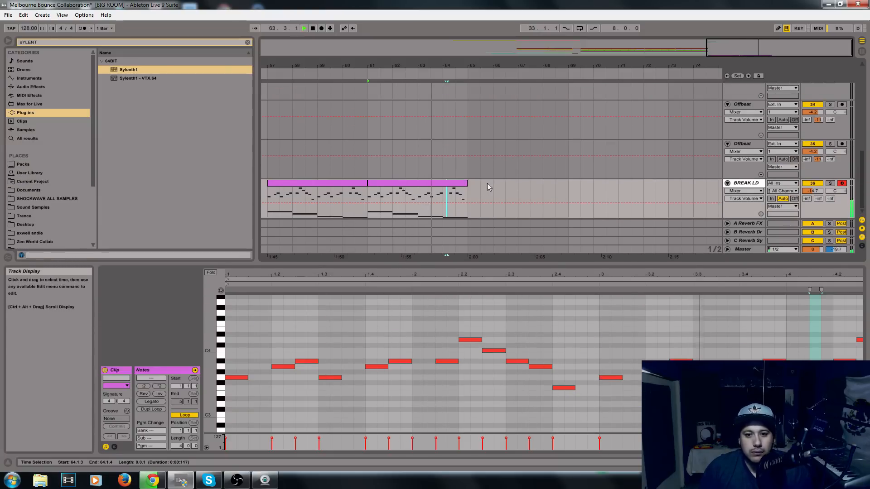
left_click_drag(771, 53, 764, 45)
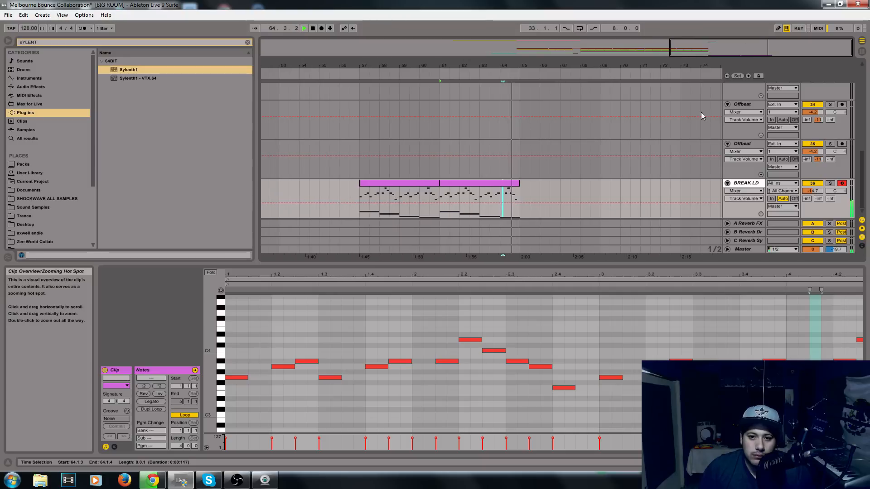
key("space")
Select the BREAK LD clip at bar 57, enlarge the arrangement further and show the track's device chain.
left_click(422, 189)
left_click(455, 184)
left_click(422, 184)
left_click(447, 186)
left_click(432, 191)
left_click(431, 184)
left_click_drag(529, 66, 535, 75)
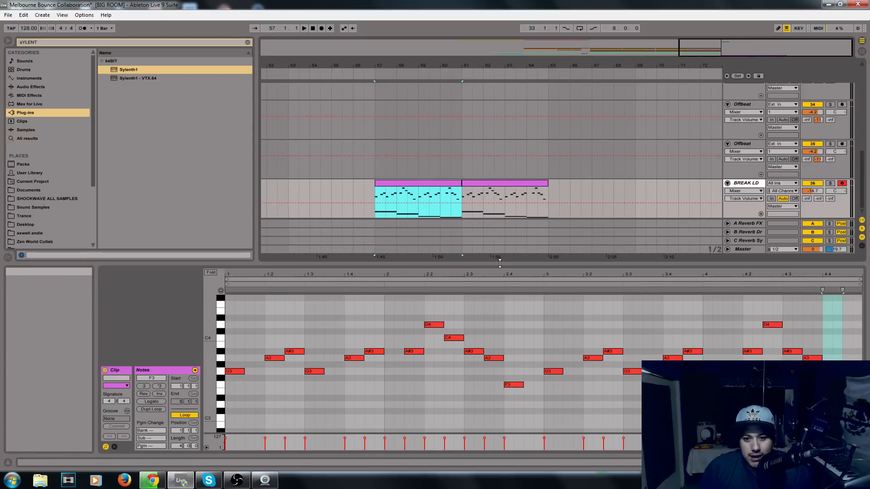
left_click_drag(489, 263, 489, 361)
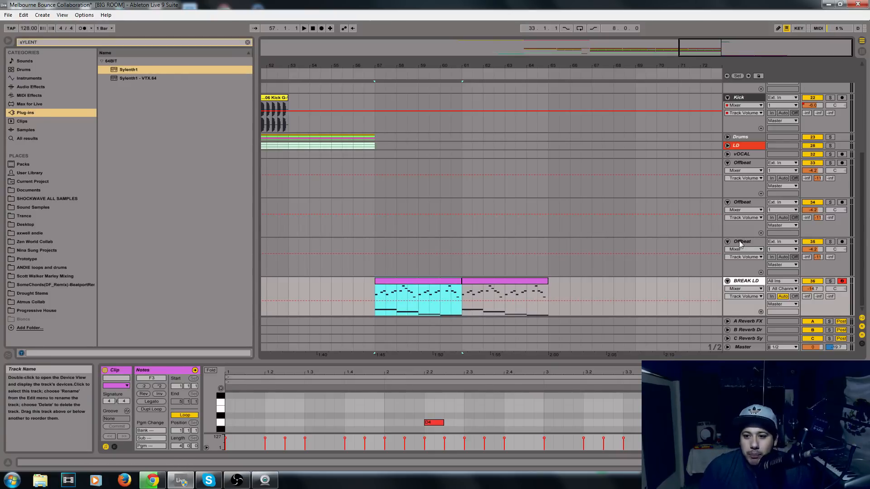
left_click(746, 281)
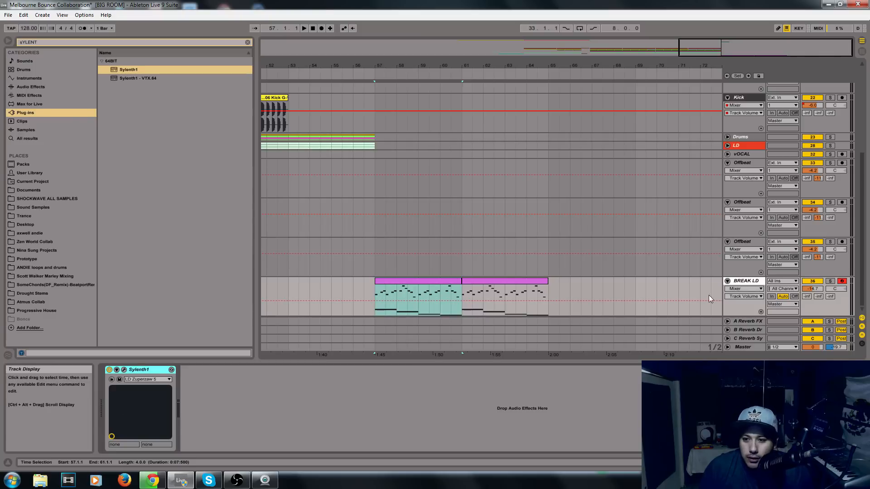
Play the transition from bar 55 and move the second BREAK LD clip to start at bar 65.
left_click(331, 155)
key("space")
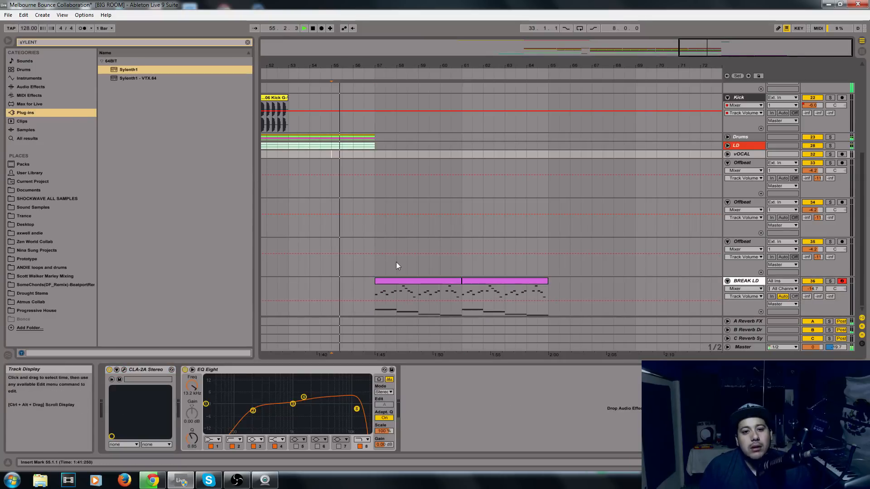
left_click(407, 282)
left_click_drag(479, 284, 567, 283)
left_click(430, 281)
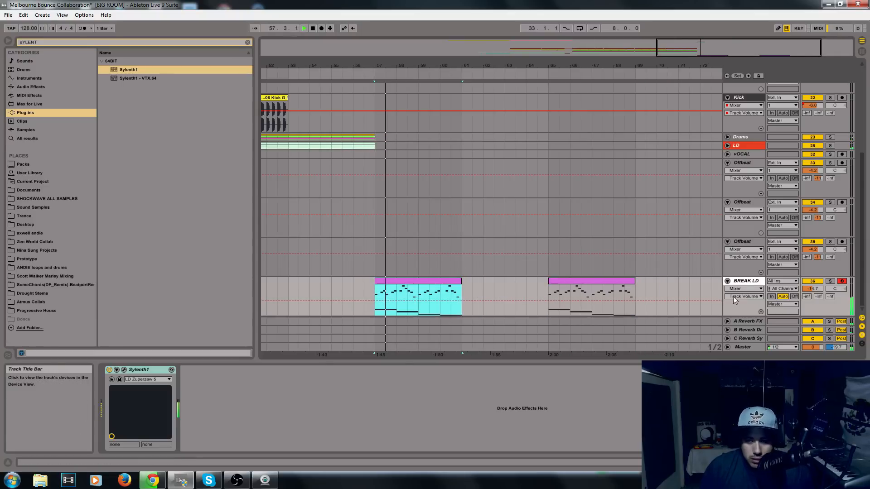
Load the 071: LD Melbourne Australia 4 preset into the BREAK LD track's Sylenth1.
left_click(748, 281)
key("space")
left_click(150, 370)
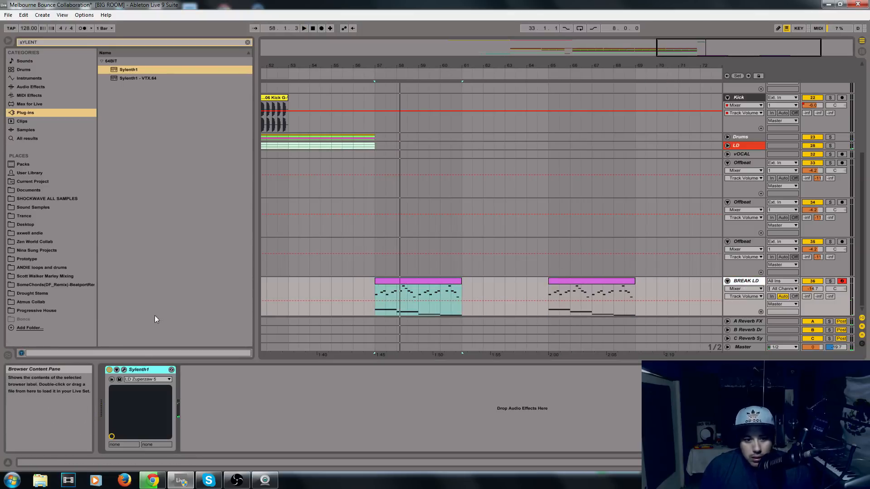
left_click(123, 370)
left_click(566, 175)
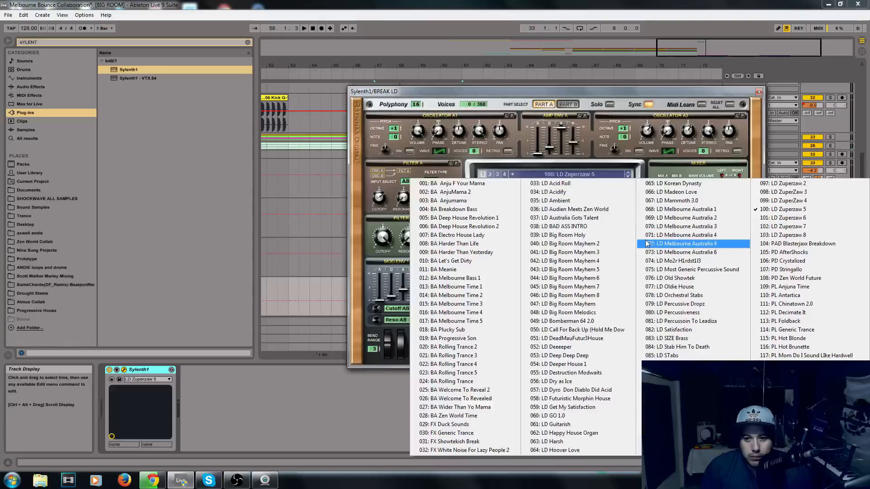
left_click(652, 237)
left_click(759, 91)
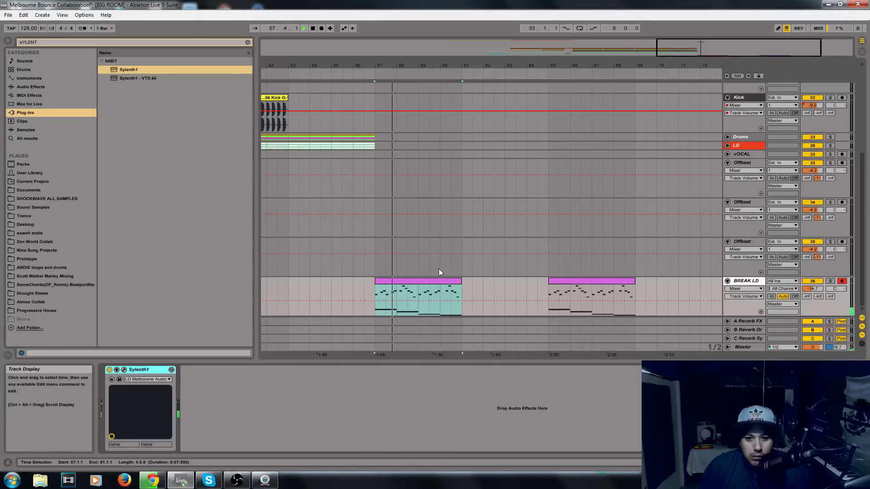
Delete the long root notes from the BREAK LD clip at bar 57, keeping only its melody notes.
left_click(409, 281)
left_click_drag(363, 361, 358, 166)
left_click_drag(328, 386, 624, 350)
key("Delete")
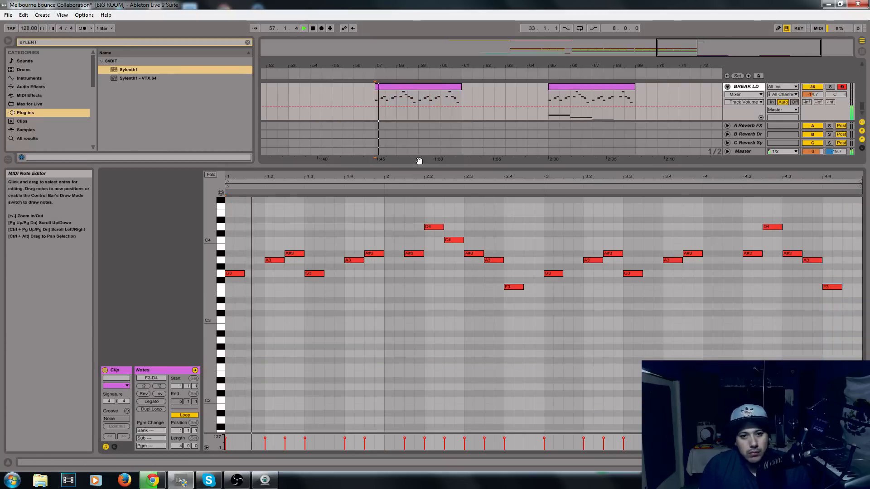
Shorten the bar 57 BREAK LD clip to its first half bar and repeat it up to bar 61.
left_click_drag(441, 165, 441, 287)
left_click(423, 213)
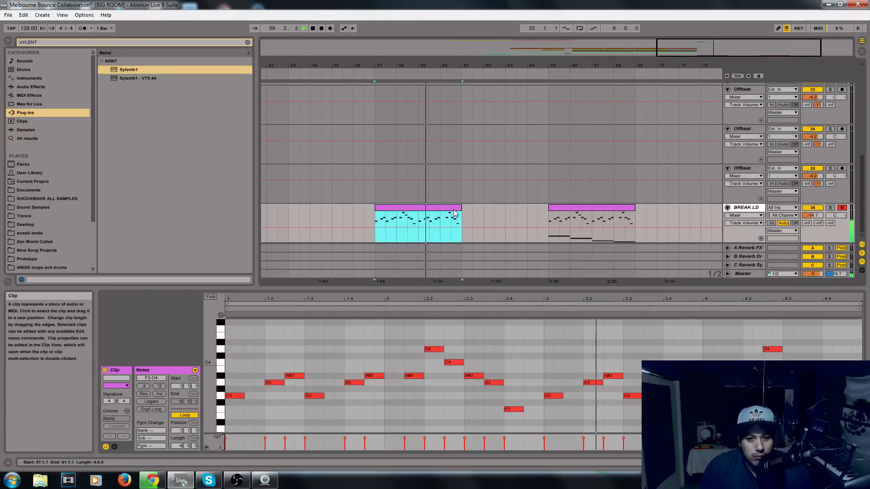
left_click_drag(459, 209, 407, 209)
key("ctrl+z")
key("space")
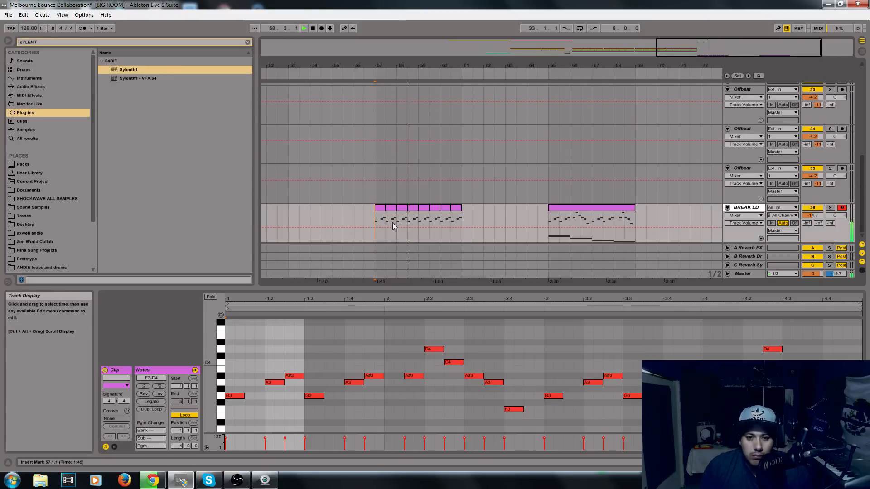
Copy the BREAK LD clip from bar 65 to bar 61 and delete the copy's long root notes.
left_click_drag(436, 295, 449, 362)
left_click(582, 285)
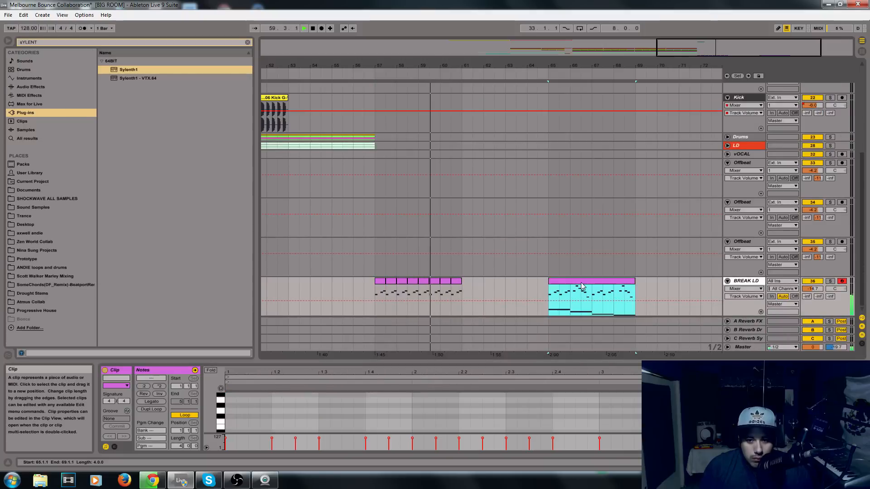
left_click_drag(570, 287, 495, 281)
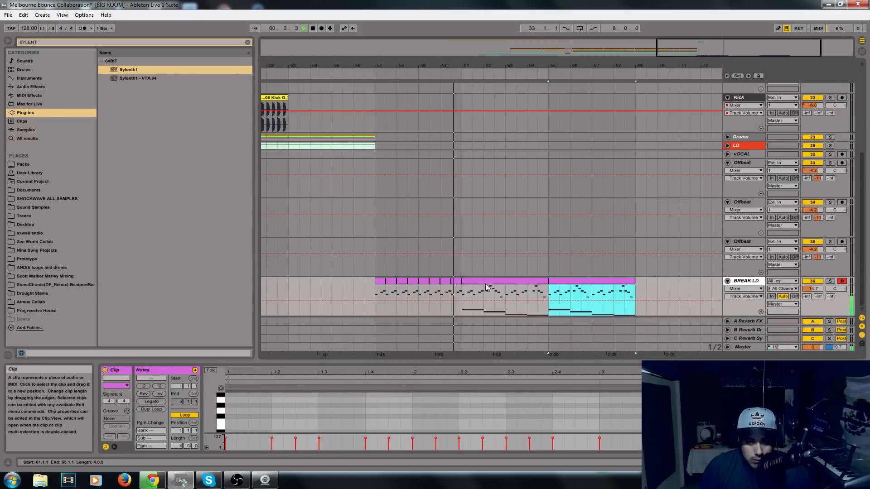
left_click_drag(475, 361, 467, 166)
left_click_drag(324, 371, 868, 324)
key("Delete")
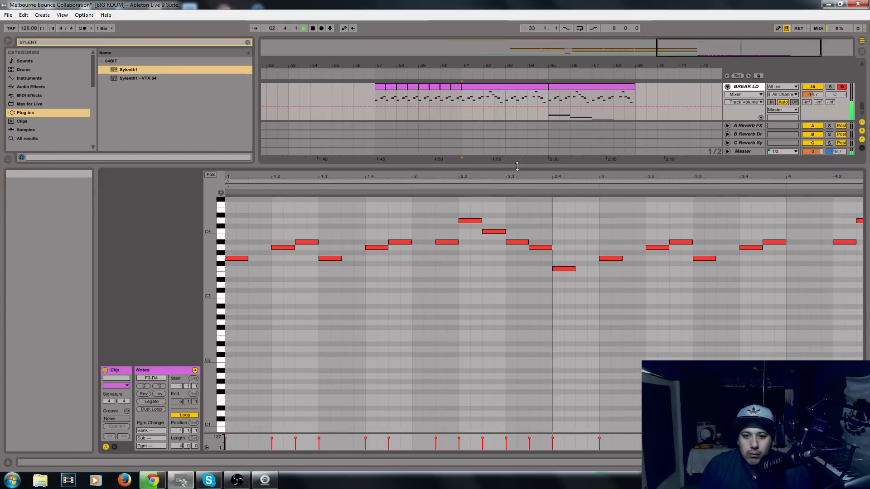
Move the root-note clip from bar 65 to bar 69 and duplicate the melody-only bar 61 clip to bar 65.
left_click_drag(517, 166, 540, 247)
left_click(557, 185)
left_click(537, 179)
left_click(582, 171)
left_click_drag(583, 172, 674, 172)
key("space")
left_click(509, 171)
key("ctrl+d")
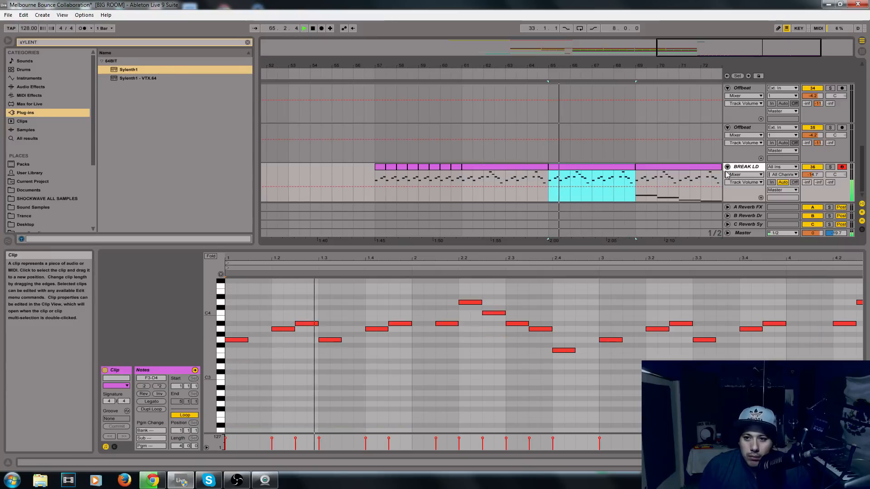
Add a MIDI track named Bass below BREAK LD and move the root-note clip onto it at bar 65.
key("space")
key("ctrl+shift+t")
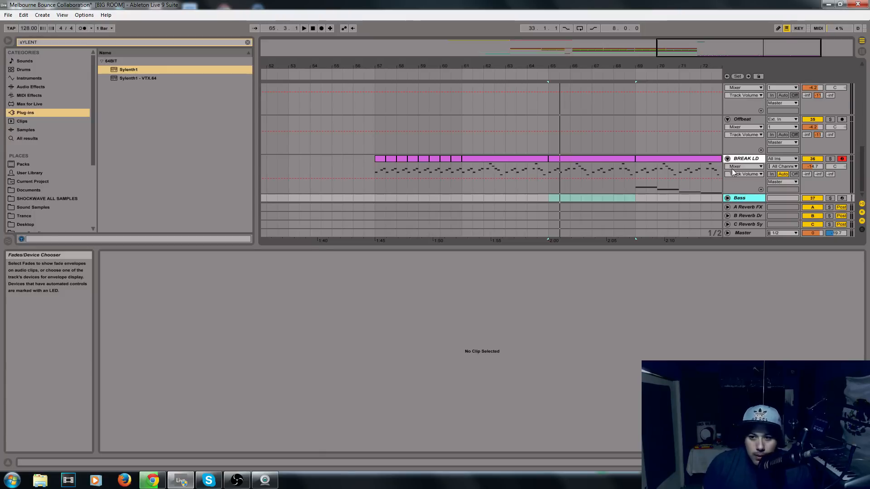
left_click(728, 198)
left_click_drag(675, 149, 591, 181)
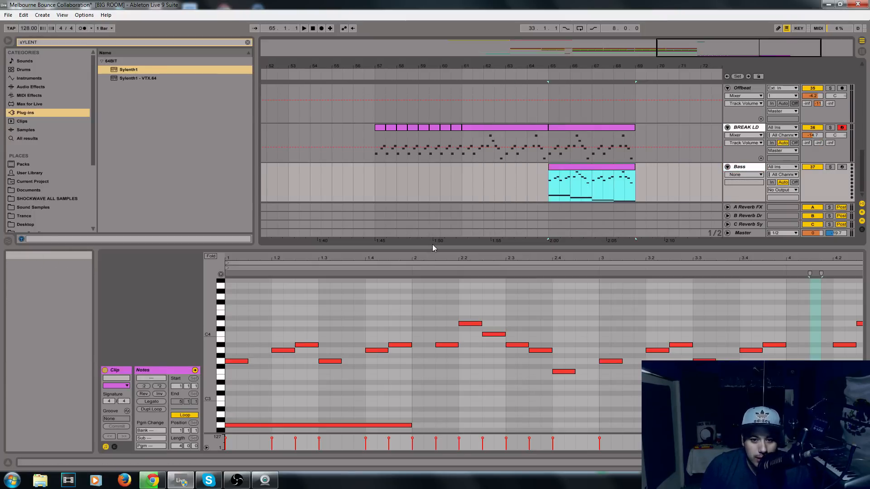
Delete all melody notes from the Bass clip, leaving only the four long root notes.
left_click_drag(433, 246, 432, 172)
left_click(310, 352)
left_click(435, 363)
left_click(622, 373)
left_click(804, 379)
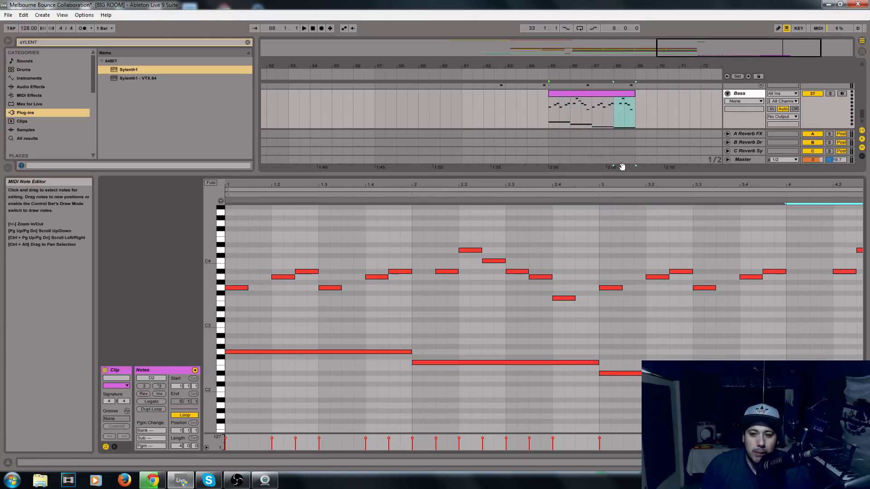
left_click_drag(236, 302, 861, 229)
double_click(520, 183)
left_click_drag(242, 316, 866, 224)
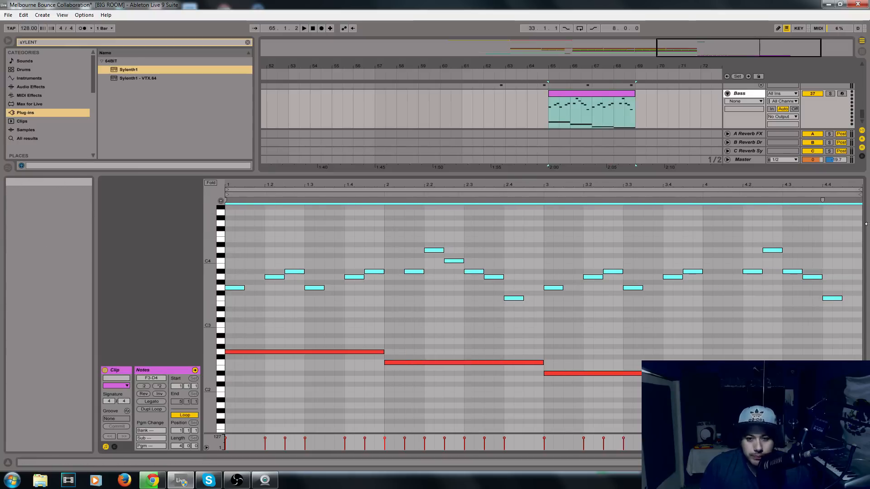
key("Delete")
Copy the Sylenth1 instrument from BREAK LD onto the Bass track.
scroll(749, 94, "up", 2)
double_click(738, 91)
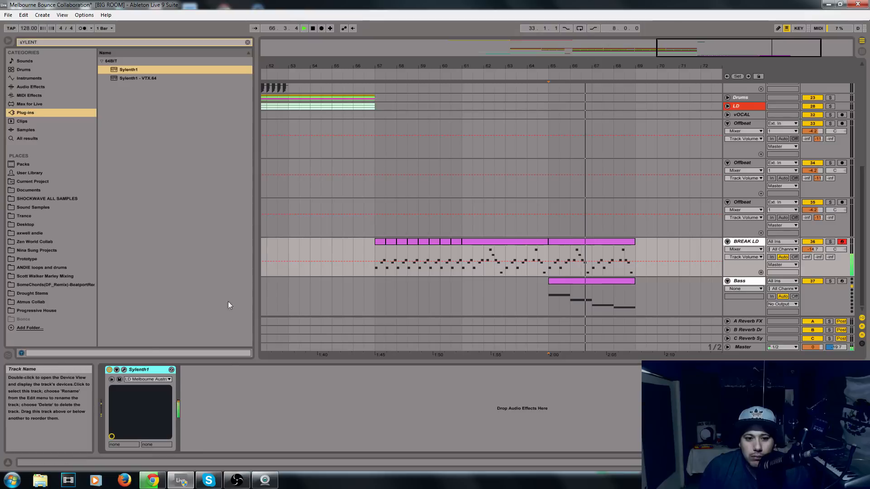
left_click(738, 285)
right_click(358, 420)
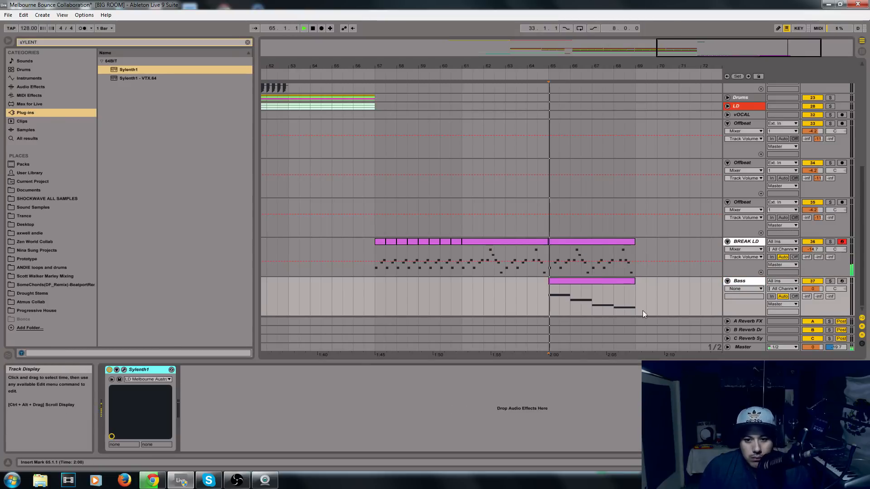
Solo the Bass track and lower its volume to -15.6 dB.
left_click(830, 282)
left_click_drag(813, 288, 813, 311)
left_click(745, 281)
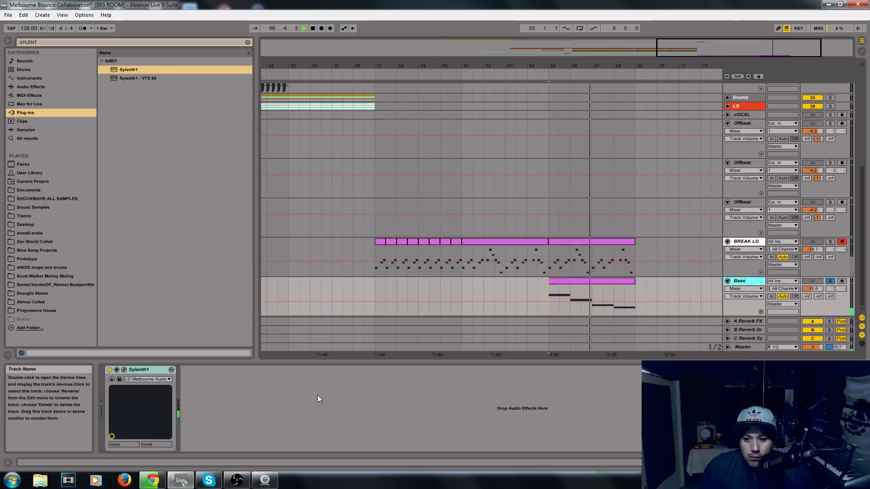
Load the 009: BA Harder Than Yesterday preset into the Bass track's Sylenth1 and turn off the track's solo.
left_click(124, 370)
left_click(628, 178)
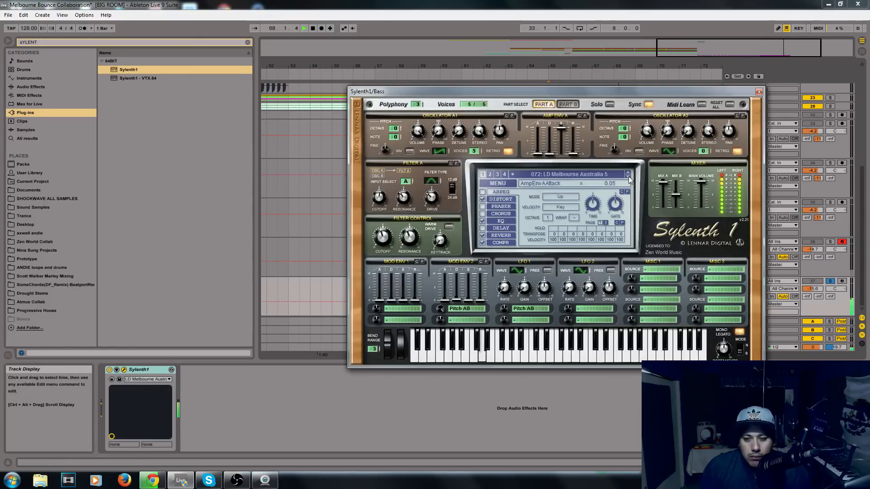
left_click(595, 173)
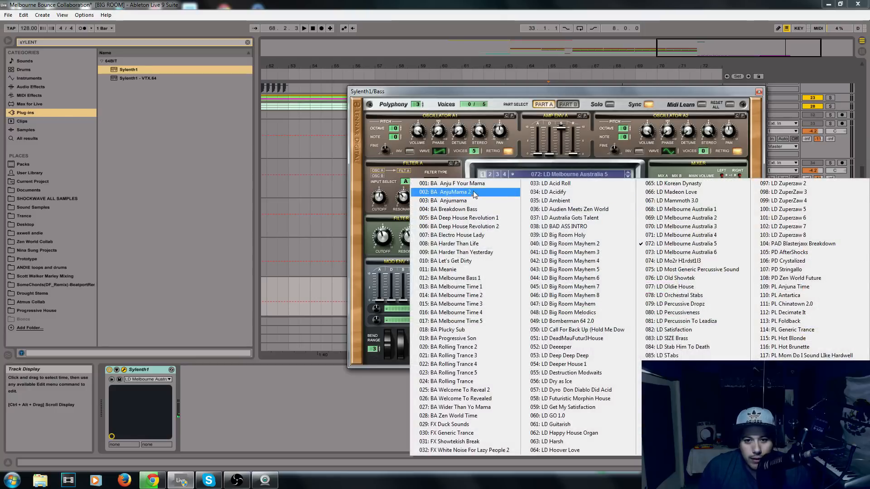
left_click(469, 261)
left_click(628, 173)
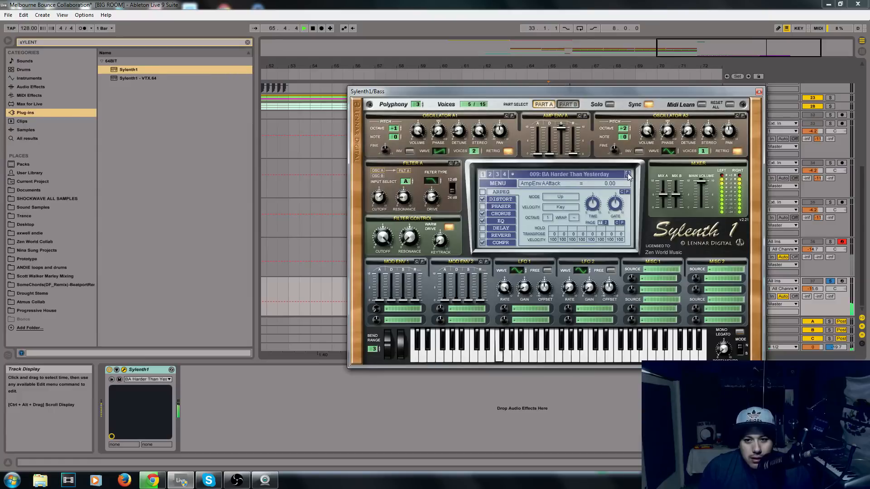
left_click(759, 91)
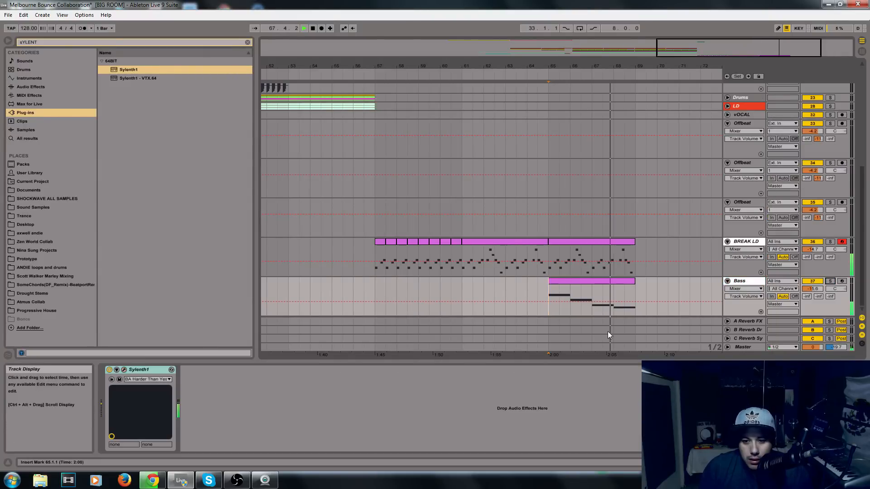
left_click(746, 281)
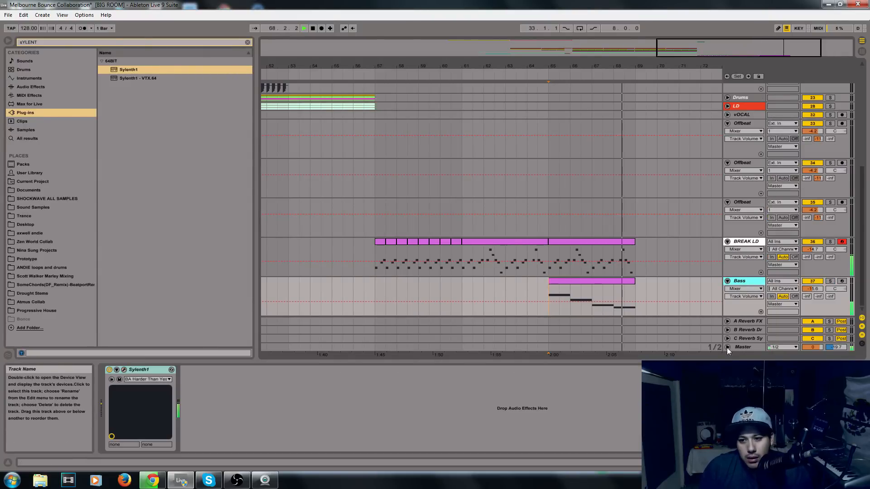
Duplicate the bar 65 clips on BREAK LD and Bass to bar 69.
left_click(613, 249)
key("ctrl+d")
left_click(529, 281)
key("ctrl+d")
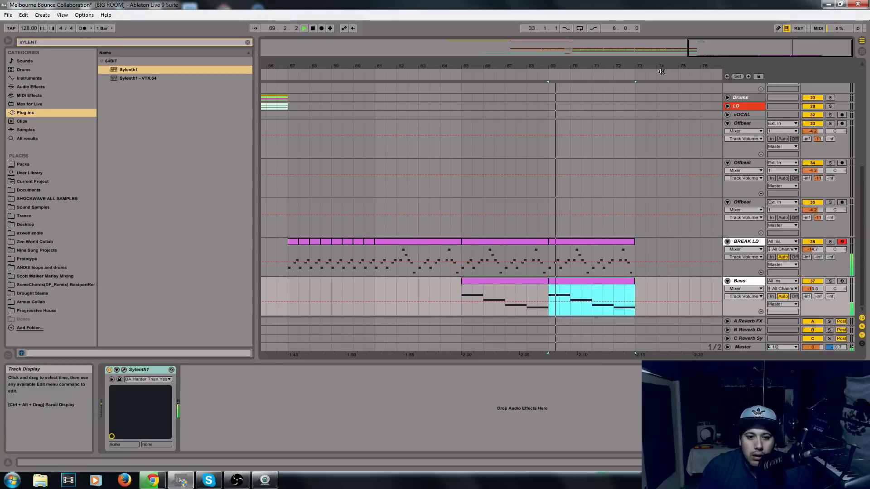
Play the transition into the breakdown from bar 55.3.
left_click_drag(462, 67, 596, 64)
scroll(544, 106, "up", 1)
left_click(401, 150)
key("space")
key("space")
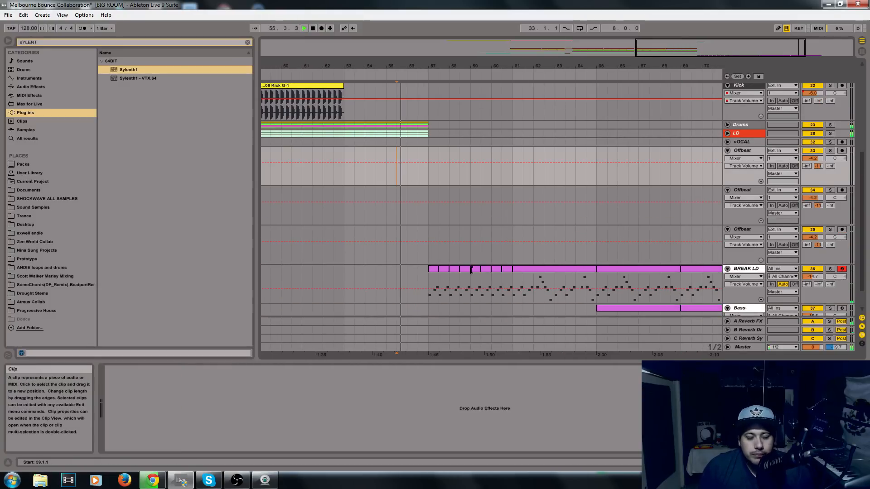
scroll(472, 270, "down", 1)
Find EQ Eight in the audio effects and add it after Sylenth1 on the BREAK LD track.
left_click(472, 270)
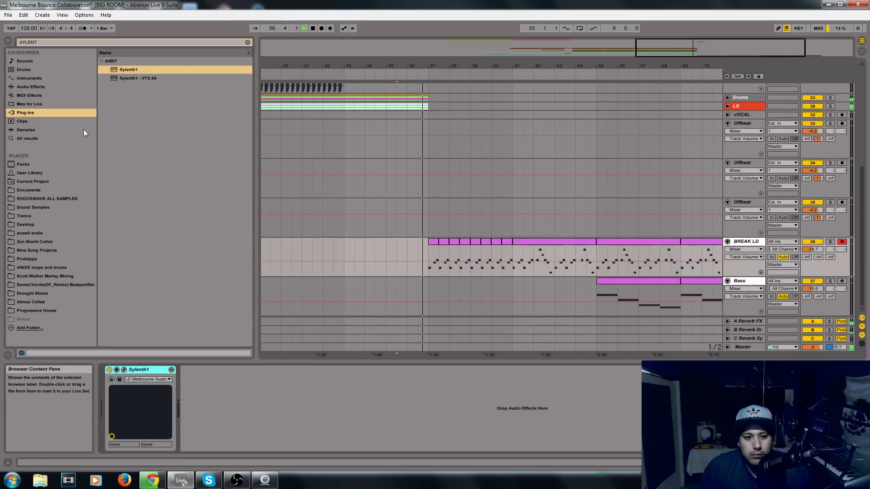
left_click(76, 86)
left_click(248, 42)
type("eq")
left_click_drag(136, 78, 144, 114)
left_click_drag(251, 425, 267, 429)
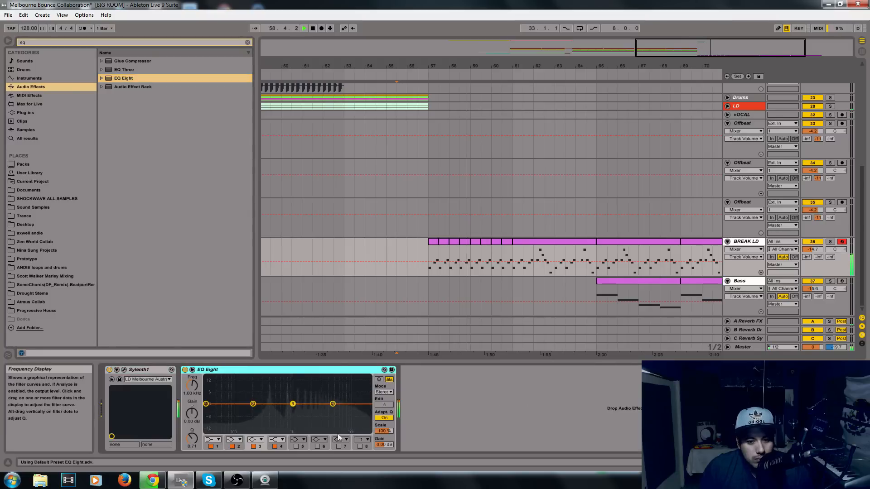
Automate EQ Eight's band 8 low-pass frequency on BREAK LD to rise from 30 Hz at bar 57 to 22.0 kHz at bar 61.
left_click(195, 387)
left_click_drag(428, 247, 425, 275)
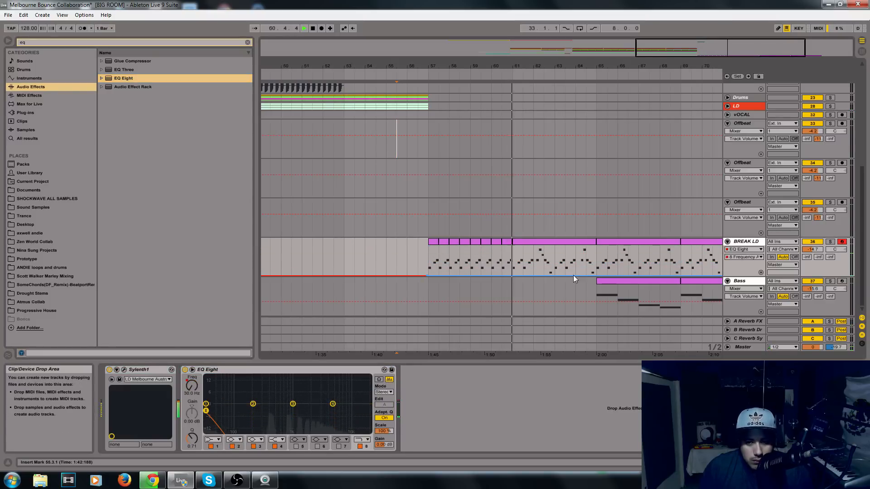
left_click_drag(596, 276, 597, 245)
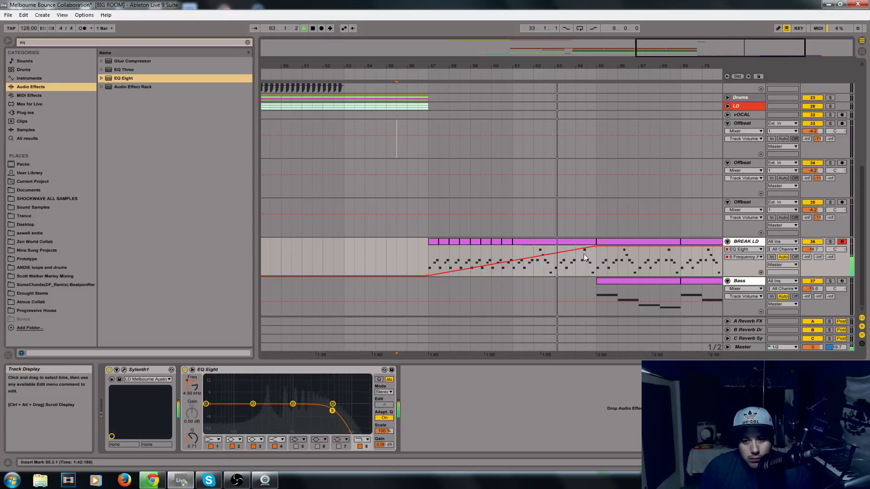
left_click_drag(596, 245, 513, 246)
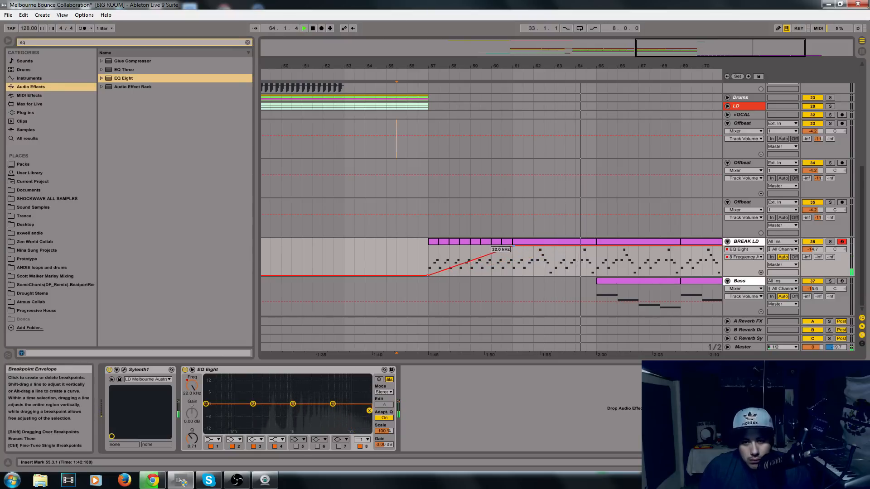
Move the two Bass clips four bars earlier, to start at bars 61 and 65.
left_click_drag(630, 282, 547, 286)
key("space")
key("space")
left_click_drag(710, 281, 625, 281)
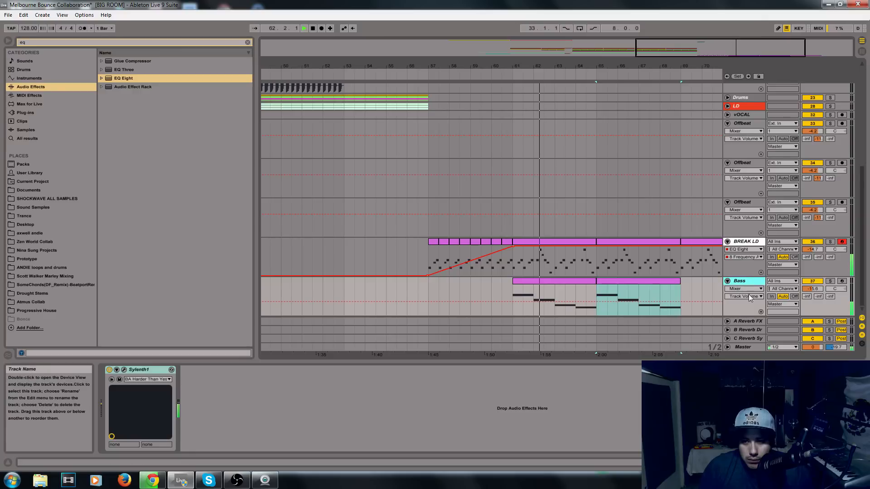
Raise BREAK LD's send to the A Reverb FX return to about -6.7 dB in the Session View mixer.
left_click(739, 246)
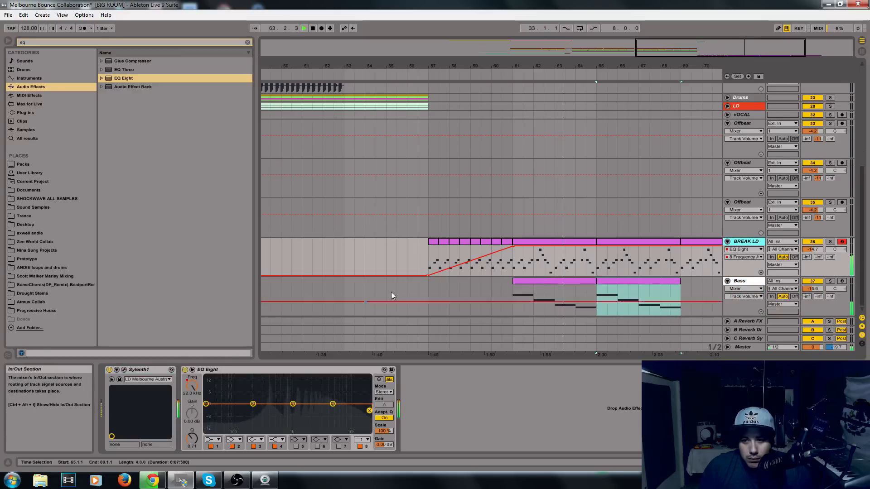
left_click(124, 370)
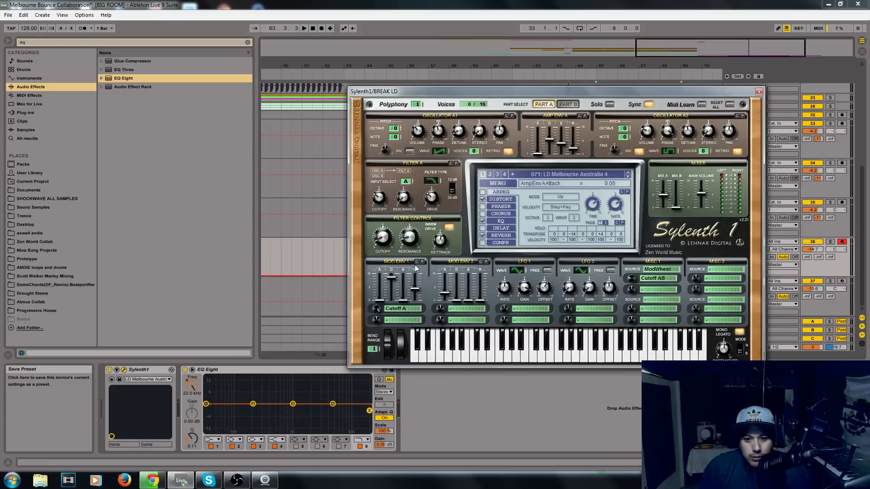
left_click(759, 93)
key("Tab")
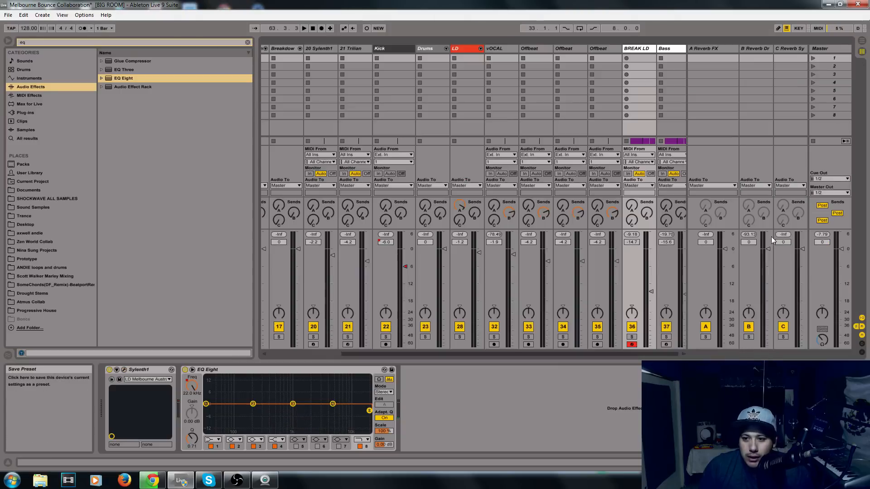
left_click(632, 204)
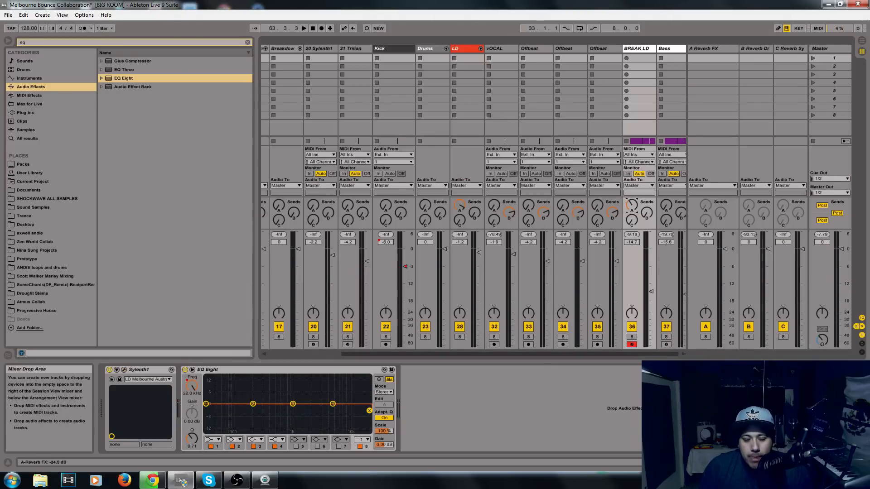
left_click_drag(632, 205, 632, 196)
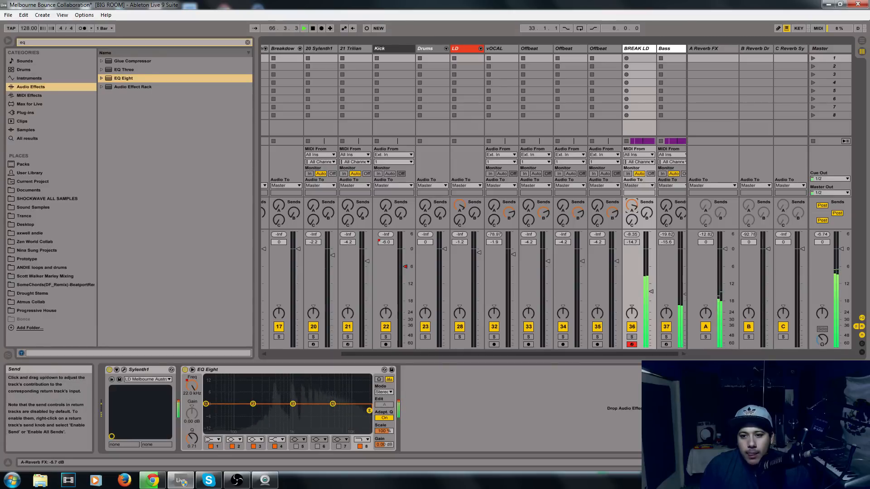
Return to the Arrangement View and duplicate the Bass clip at bar 65 to fill bars 69 to 73.
key("Tab")
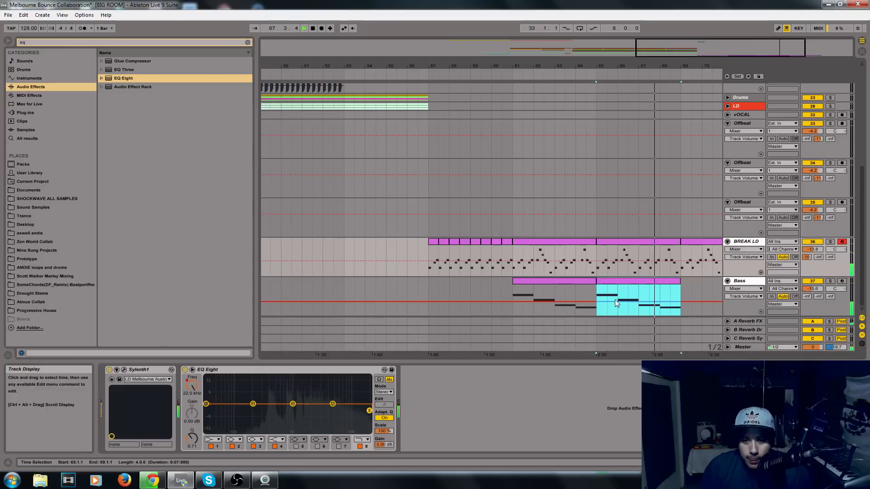
left_click(659, 283)
key("ctrl+d")
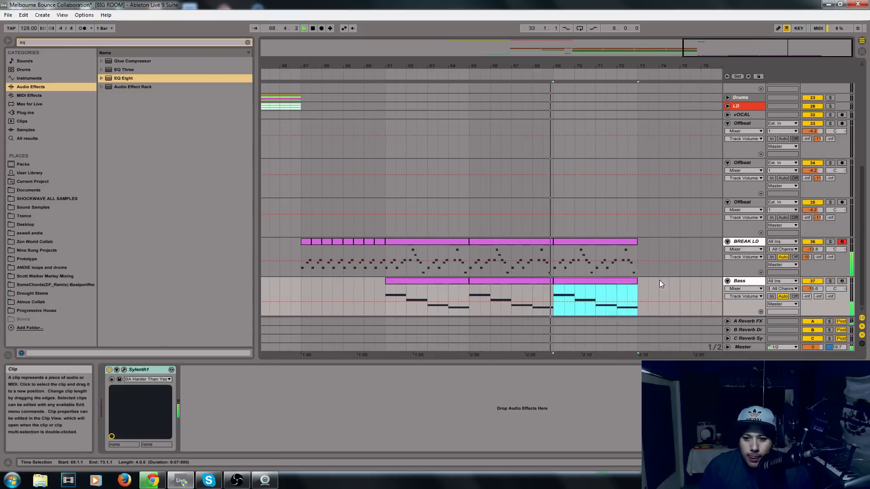
left_click(576, 285)
left_click(739, 283)
left_click(237, 481)
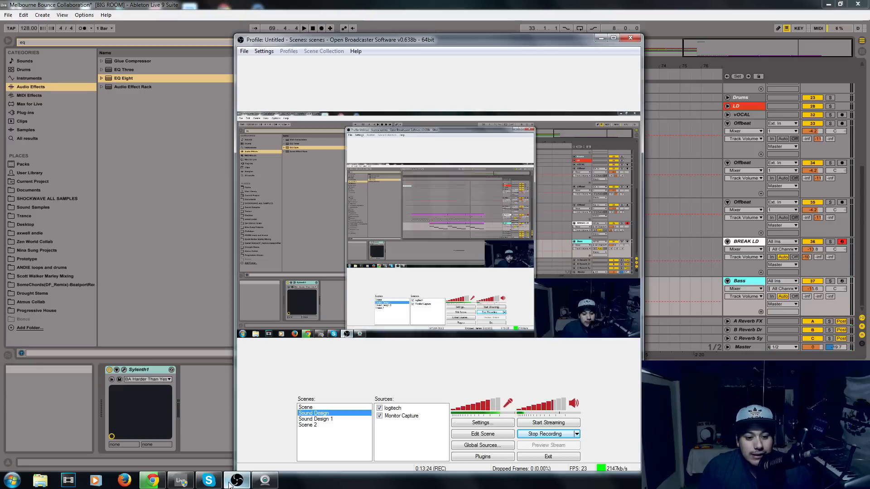
left_click(203, 421)
Play back the breakdown from the Bass clip at bar 69.
mouse_move(750, 49)
left_mouse_down()
mouse_move(758, 68)
mouse_move(761, 61)
left_mouse_up()
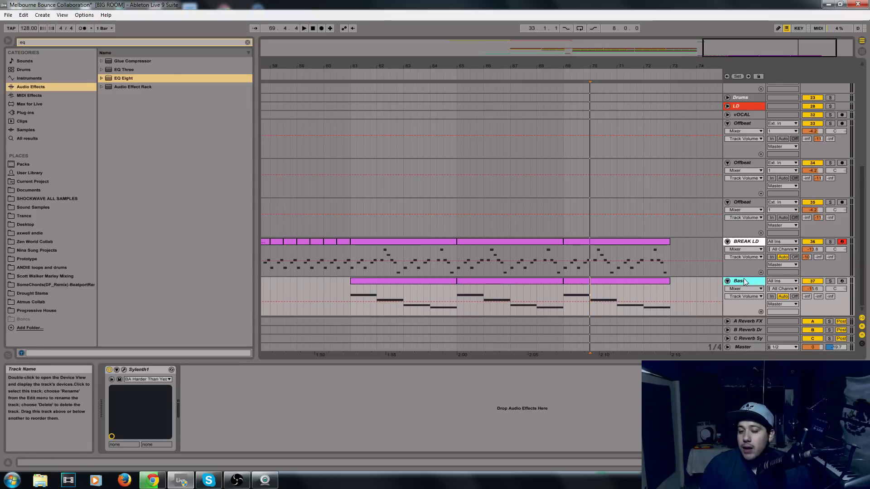
left_click(579, 281)
key("space")
Duplicate the four-bar 20 Sylenth1 and 21 Trilian clips at bar 53 repeatedly to fill bars 57 to 73.
left_click_drag(759, 47, 727, 54)
scroll(702, 123, "up", 3)
scroll(615, 218, "up", 3)
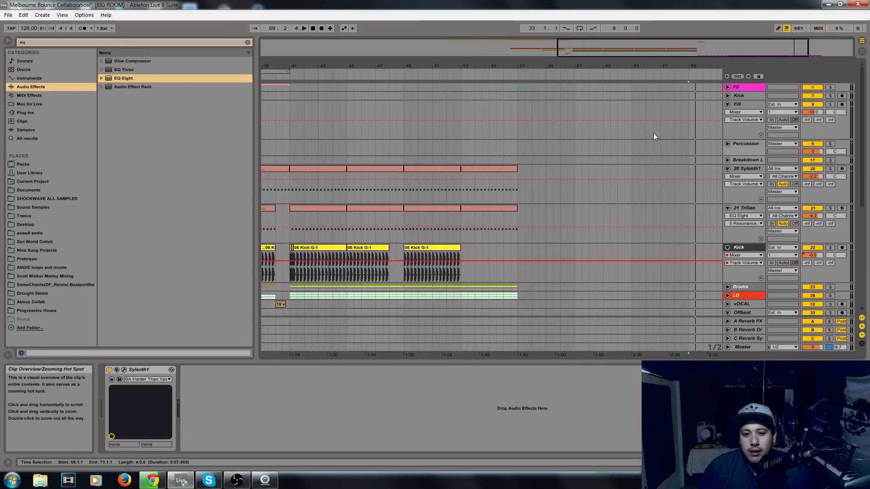
left_click_drag(519, 237, 465, 197)
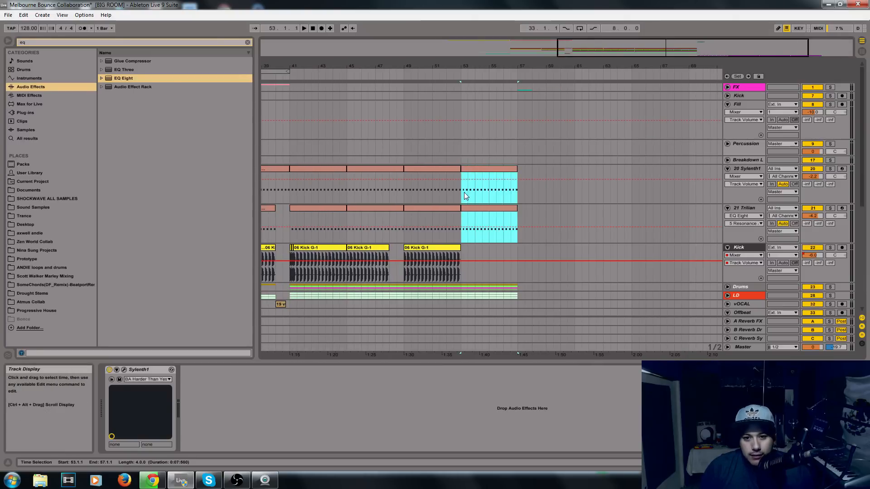
key("ctrl+d")
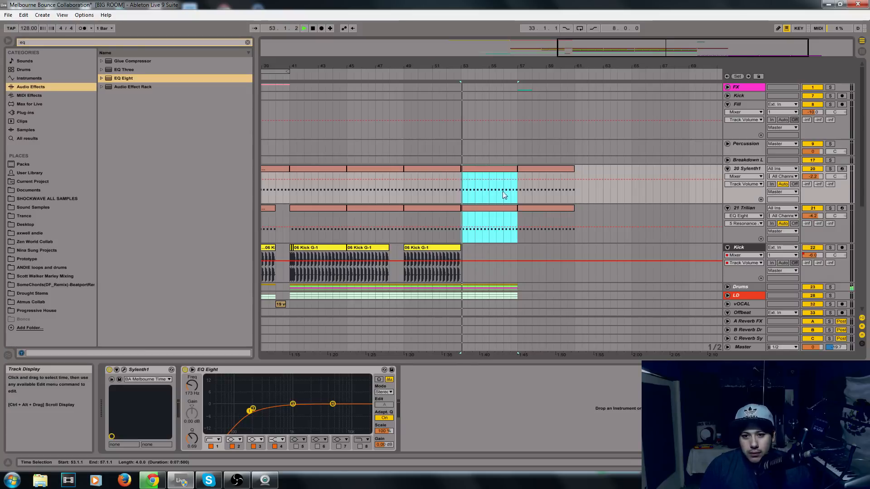
left_click(516, 197)
key("space")
left_click_drag(573, 219, 520, 178)
key("ctrl+d")
key("ctrl+d")
Delete the three Bass clips spanning bars 61 to 73 and stop playback.
scroll(585, 232, "down", 8)
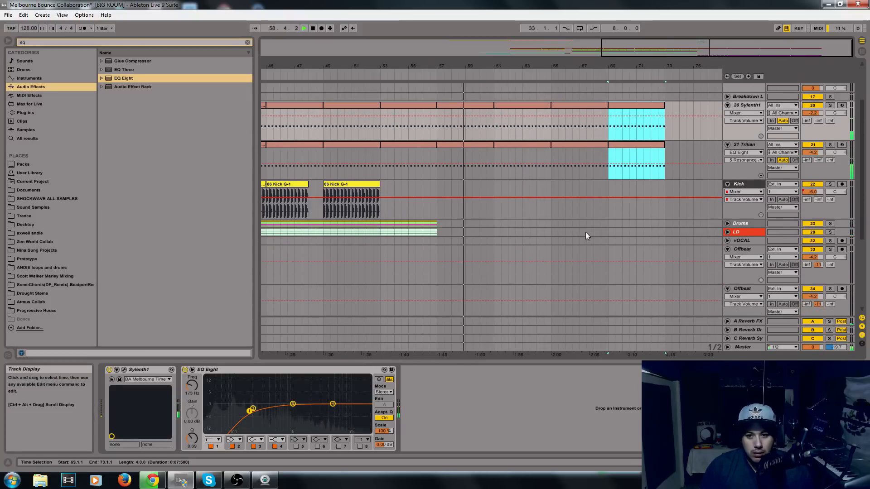
left_click_drag(495, 301, 551, 313)
scroll(568, 309, "up", 1)
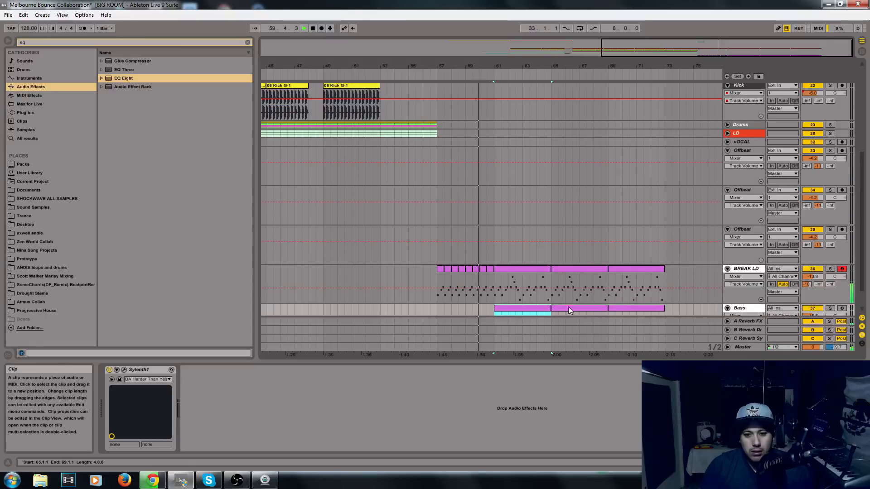
scroll(583, 309, "down", 1)
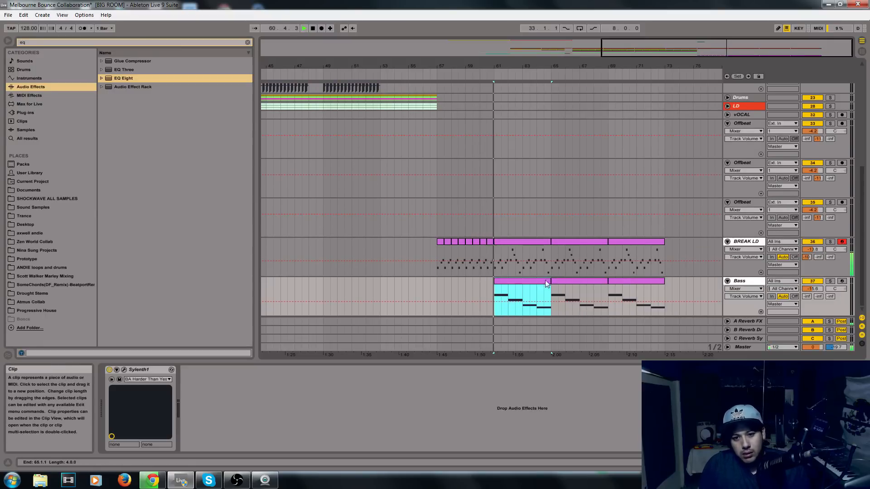
left_click(568, 281)
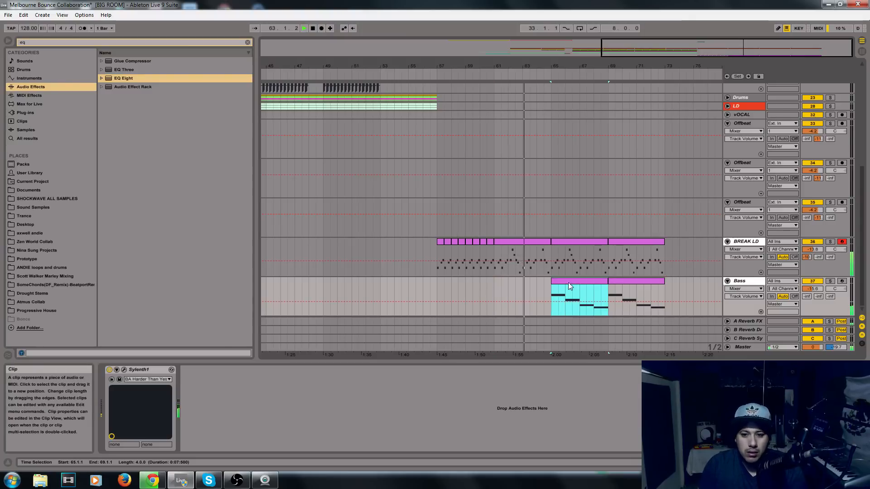
left_click(635, 281)
scroll(578, 277, "up", 1)
key("space")
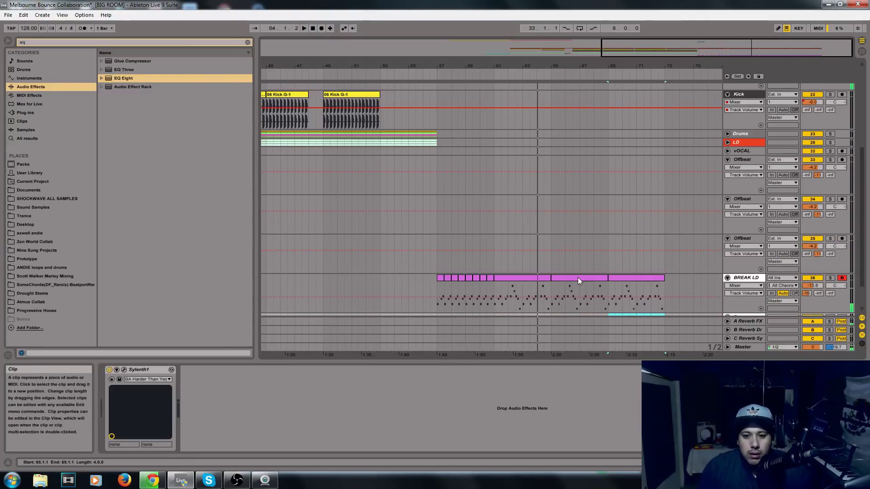
scroll(543, 174, "up", 2)
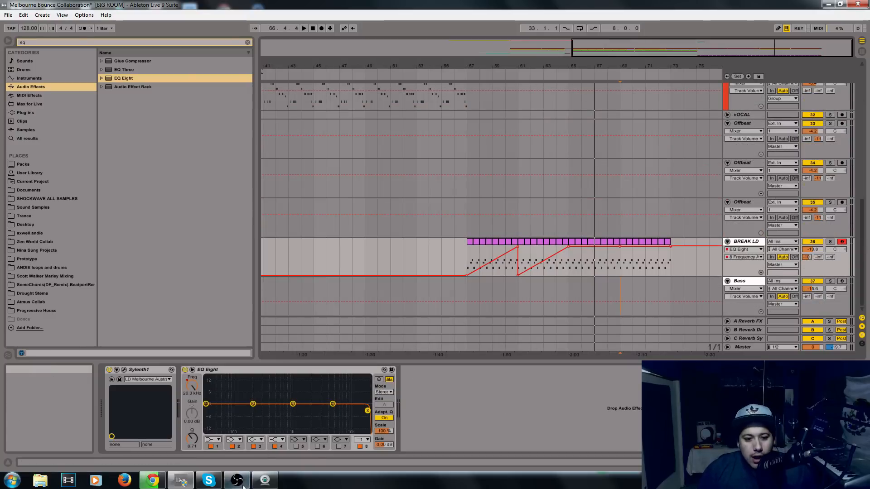
left_click(236, 480)
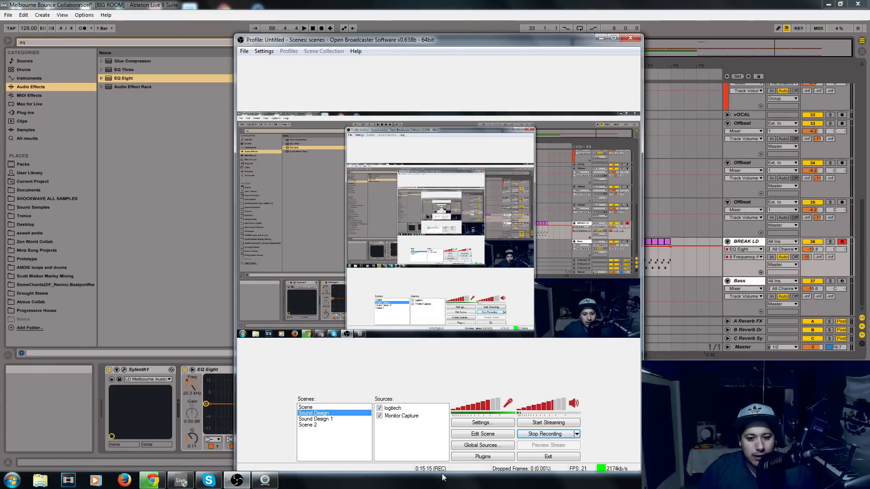